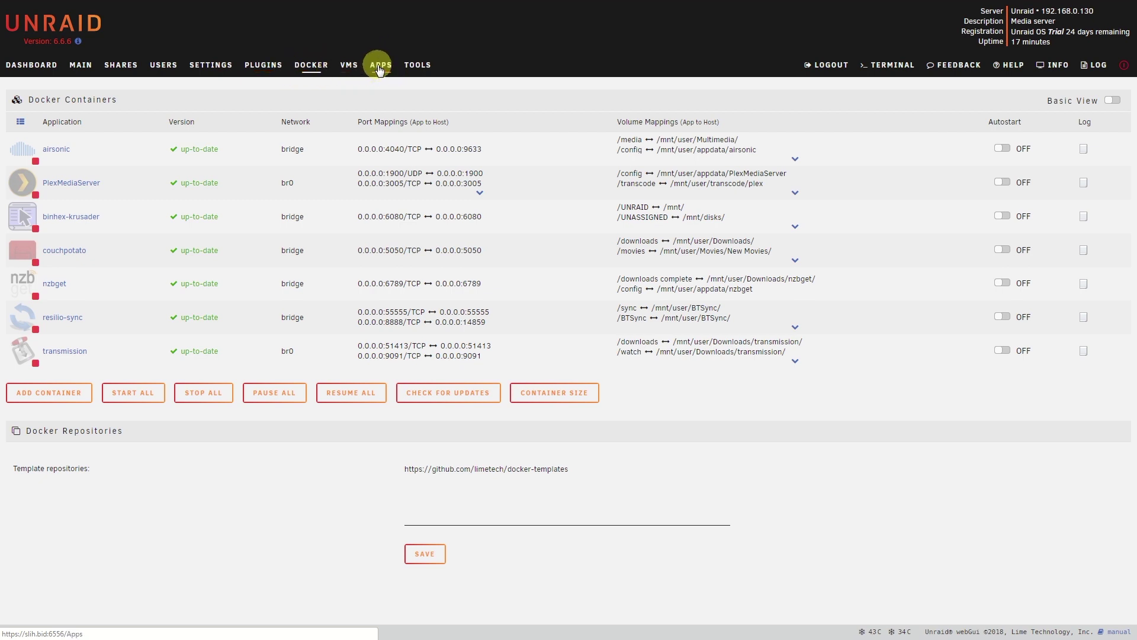
- Open the plugin installation form that accepts a remote URL or a local plugin file
click(272, 75)
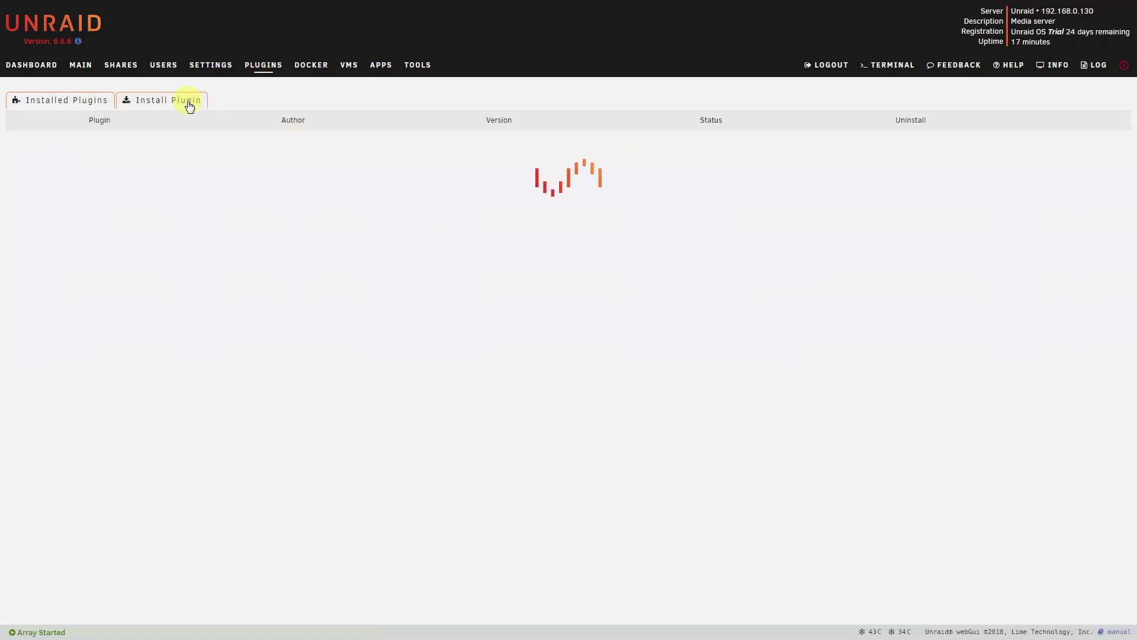
click(187, 103)
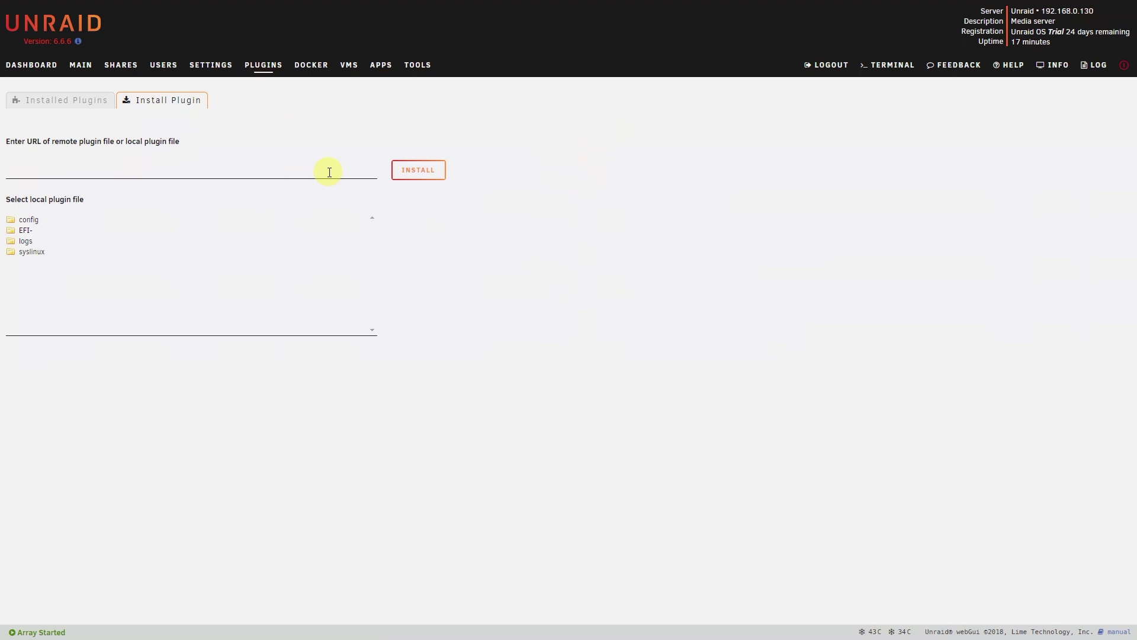
- Open Community Applications and browse the newest added applications
click(373, 76)
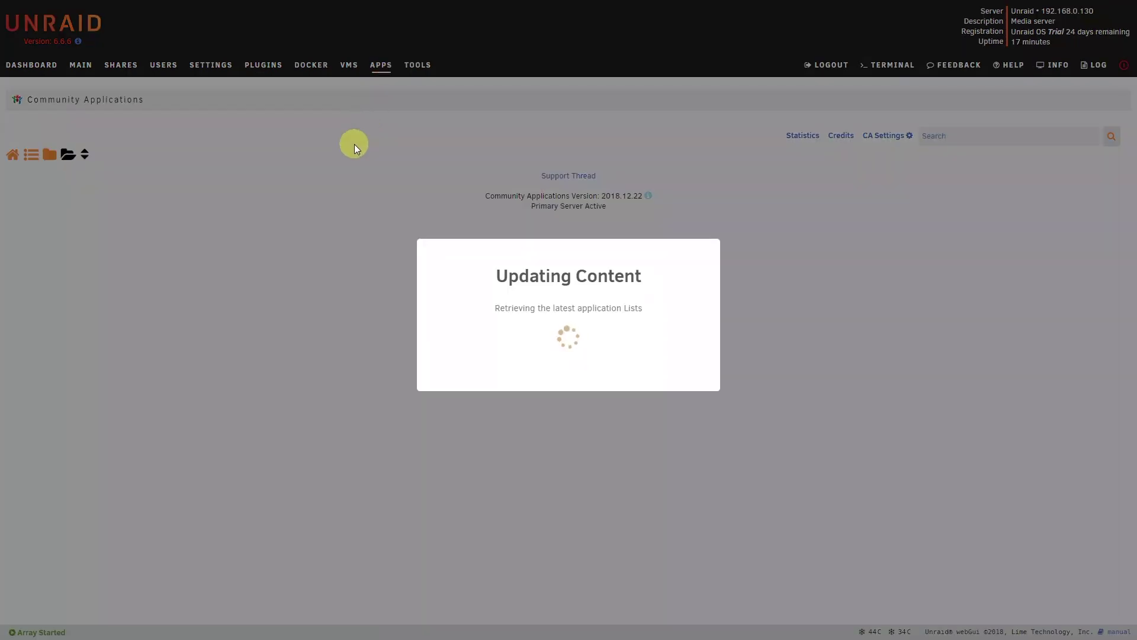
scroll(328, 332, down, 5)
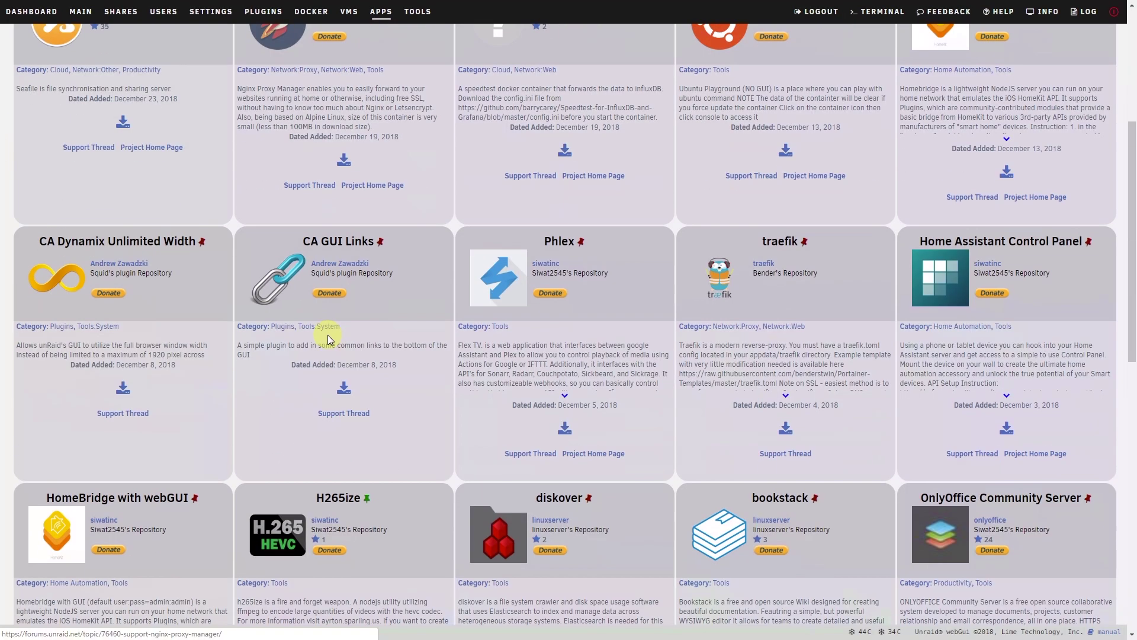
scroll(373, 245, down, 2)
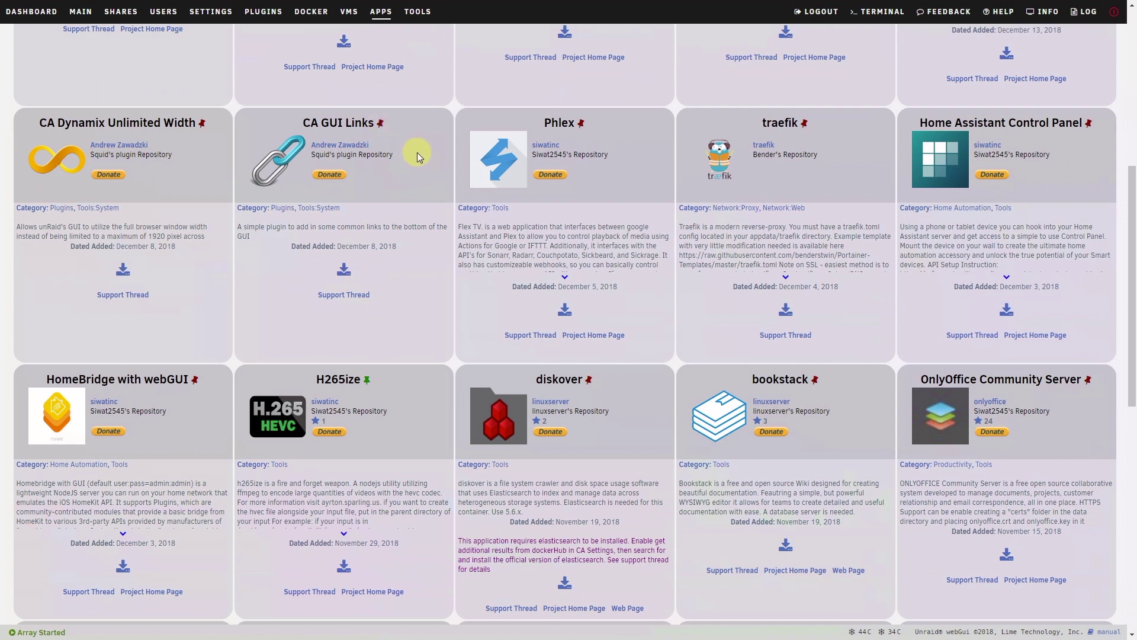
scroll(361, 320, up, 1)
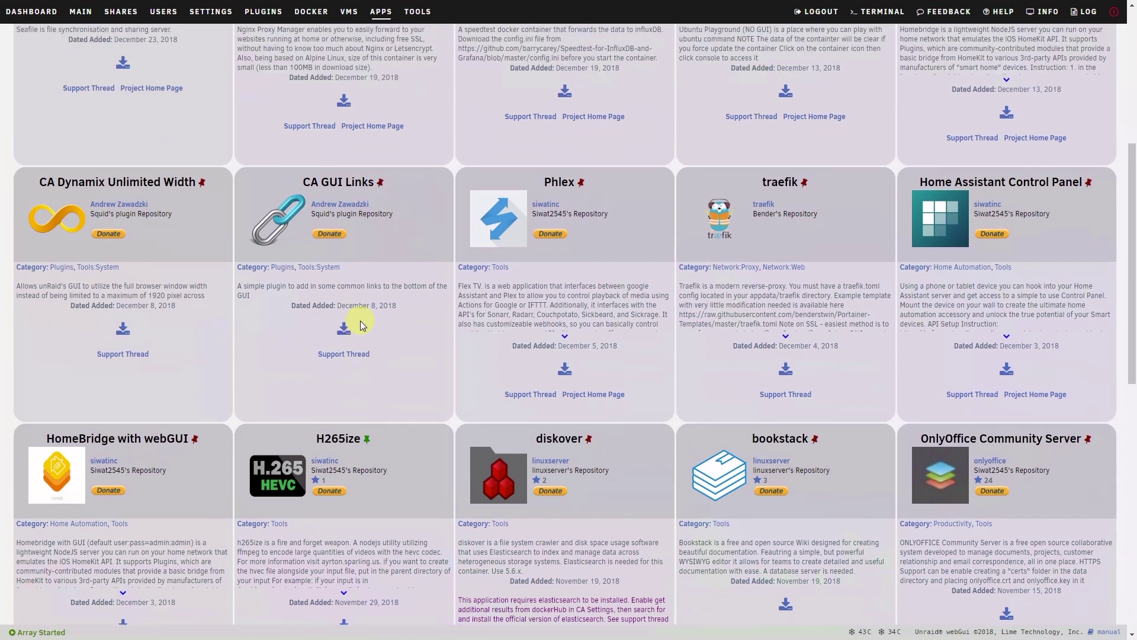
scroll(359, 323, up, 6)
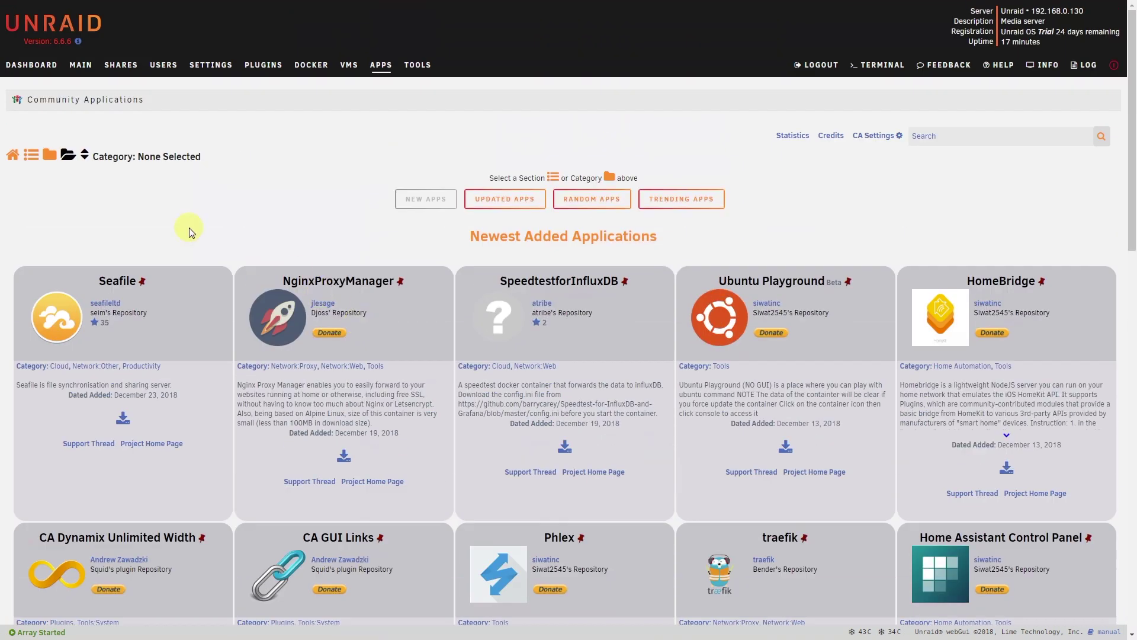
- List the pinned applications in Community Applications and look through them
click(31, 155)
click(299, 141)
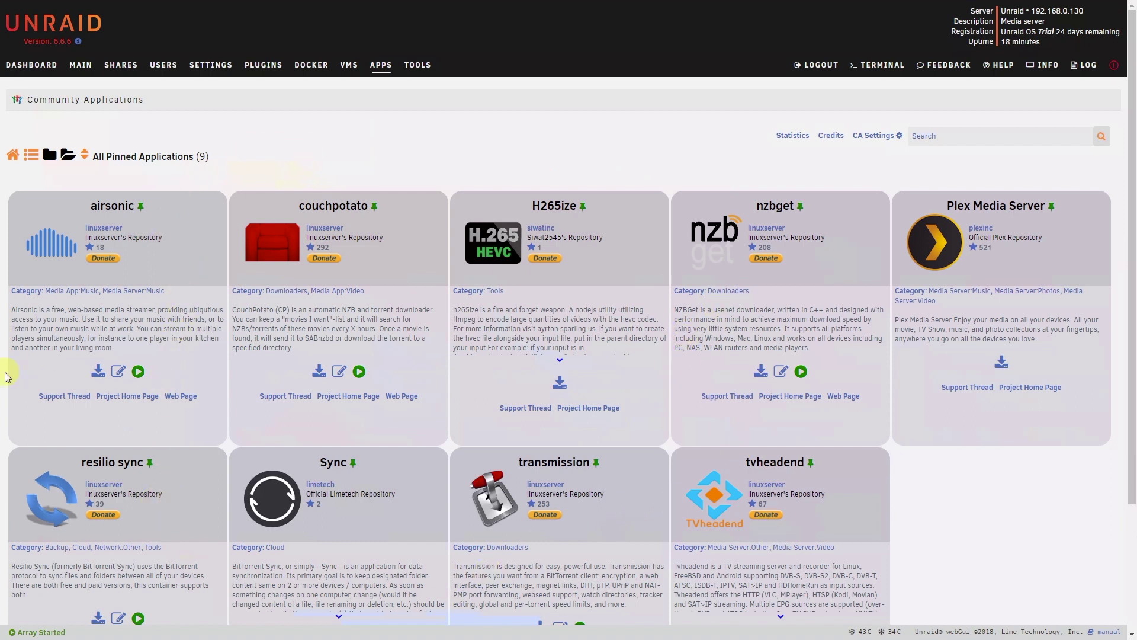
scroll(391, 349, down, 3)
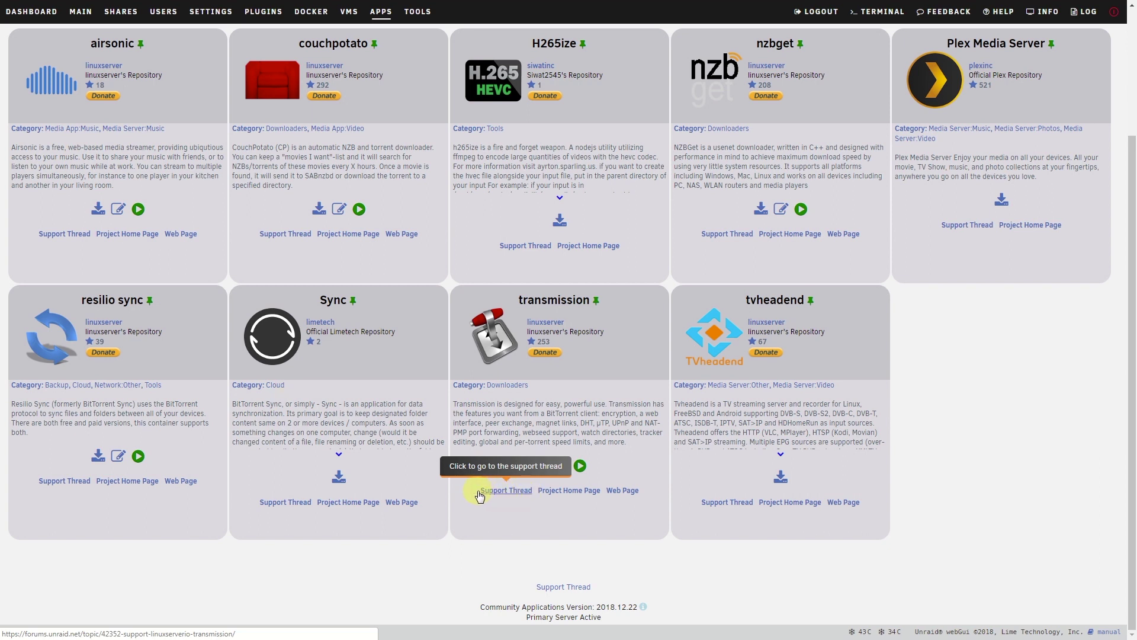
scroll(178, 166, up, 2)
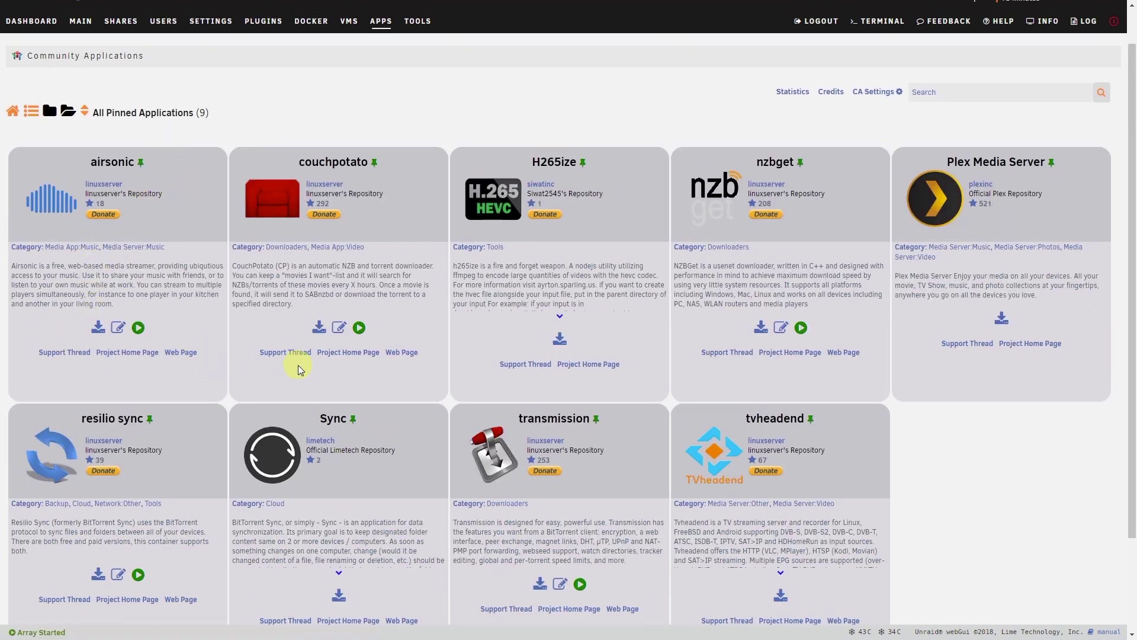
scroll(333, 217, up, 1)
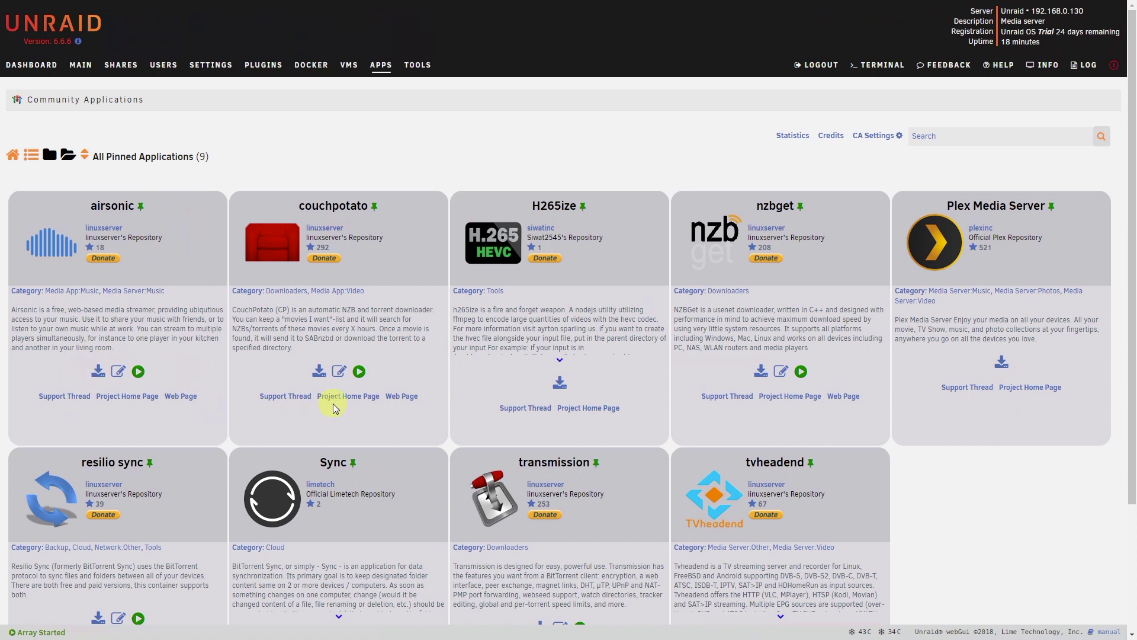
- Open the installation template of the pinned H265ize app, review its container settings, and go back without installing it
scroll(333, 403, down, 4)
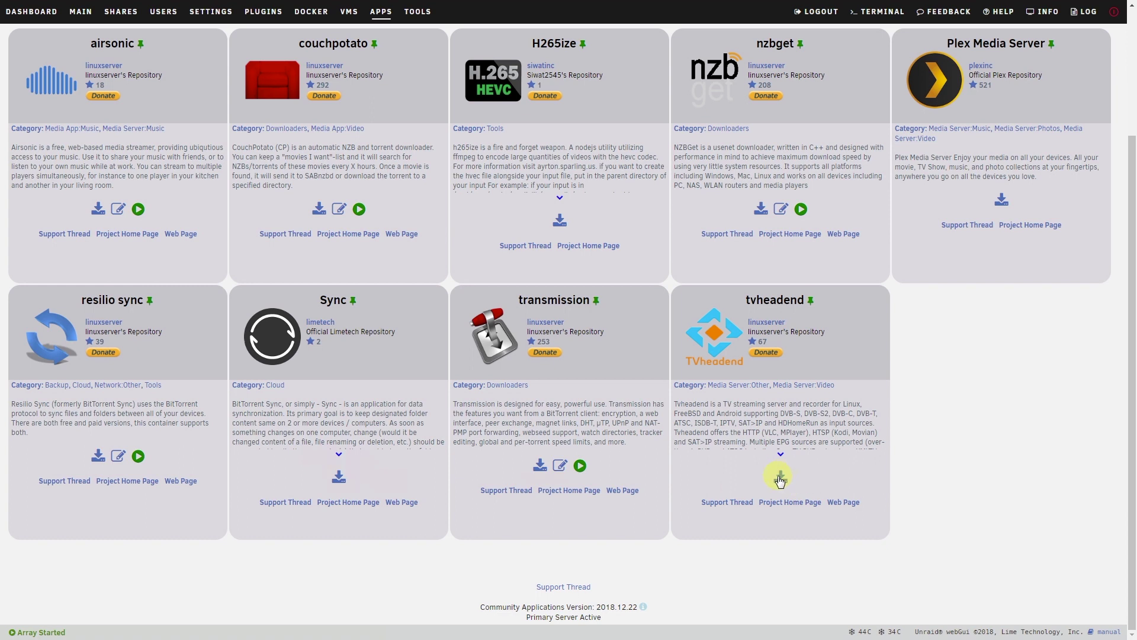
click(556, 221)
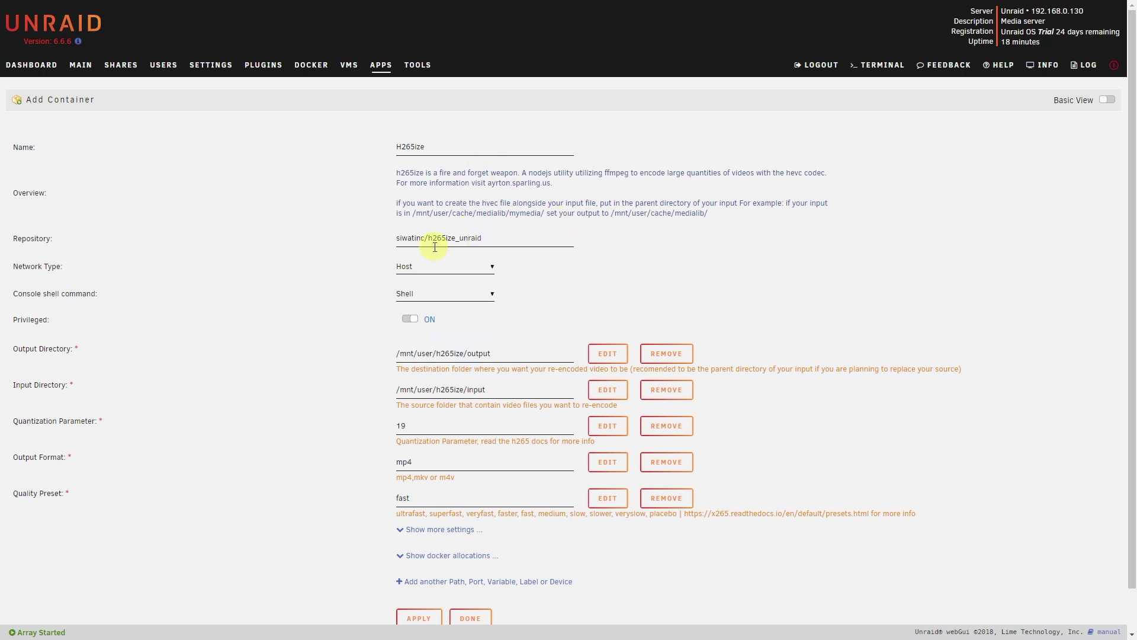
scroll(454, 384, down, 1)
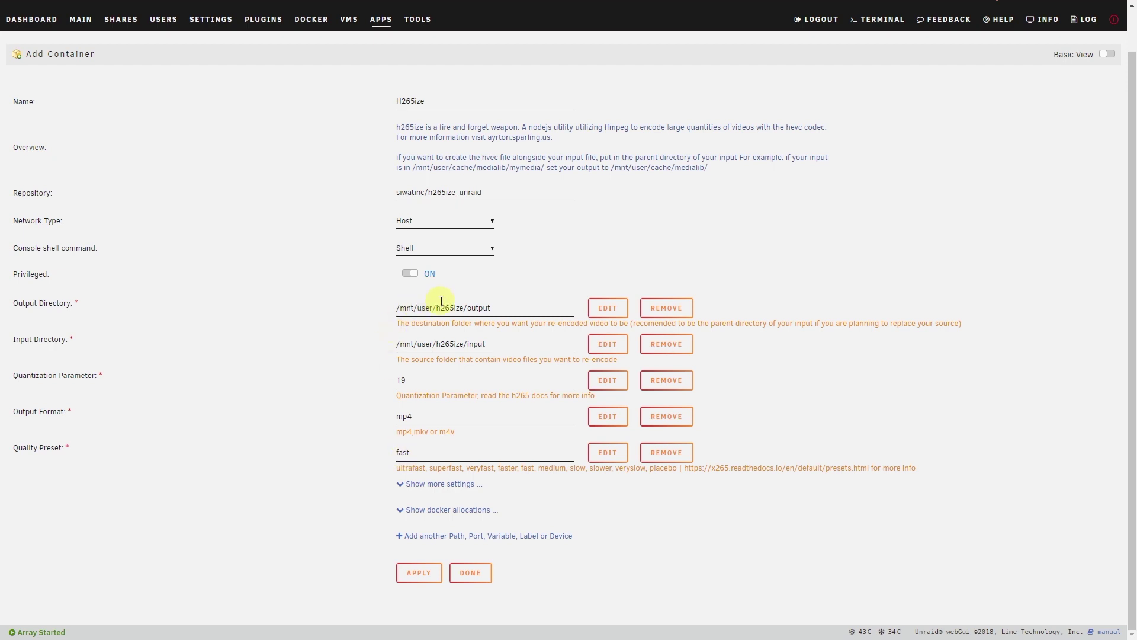
scroll(459, 377, up, 1)
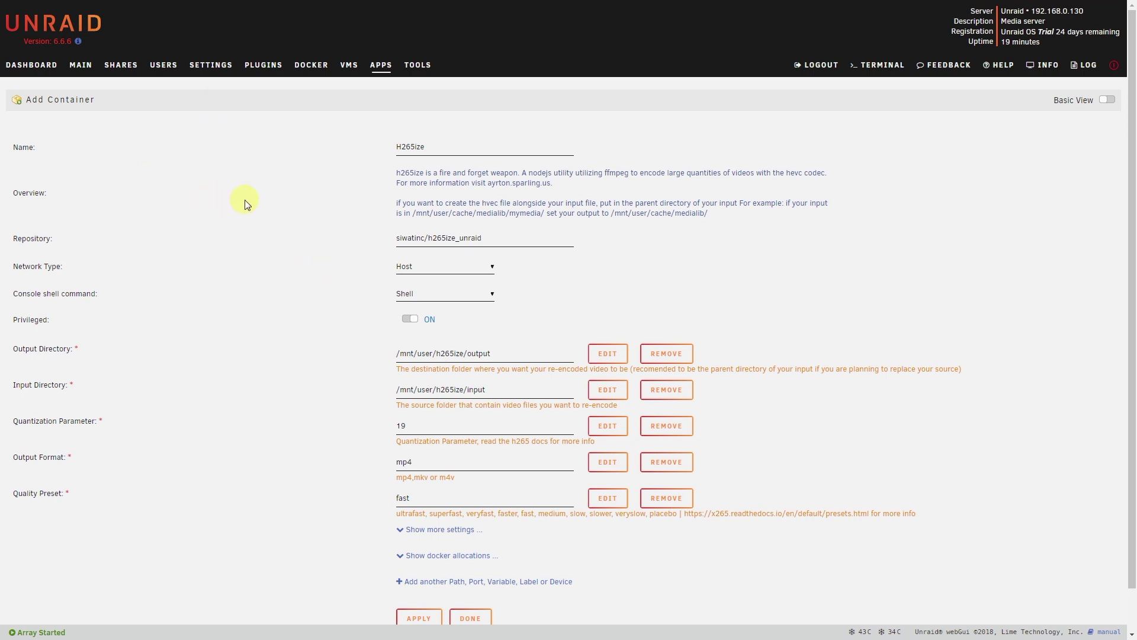
key(alt+Left)
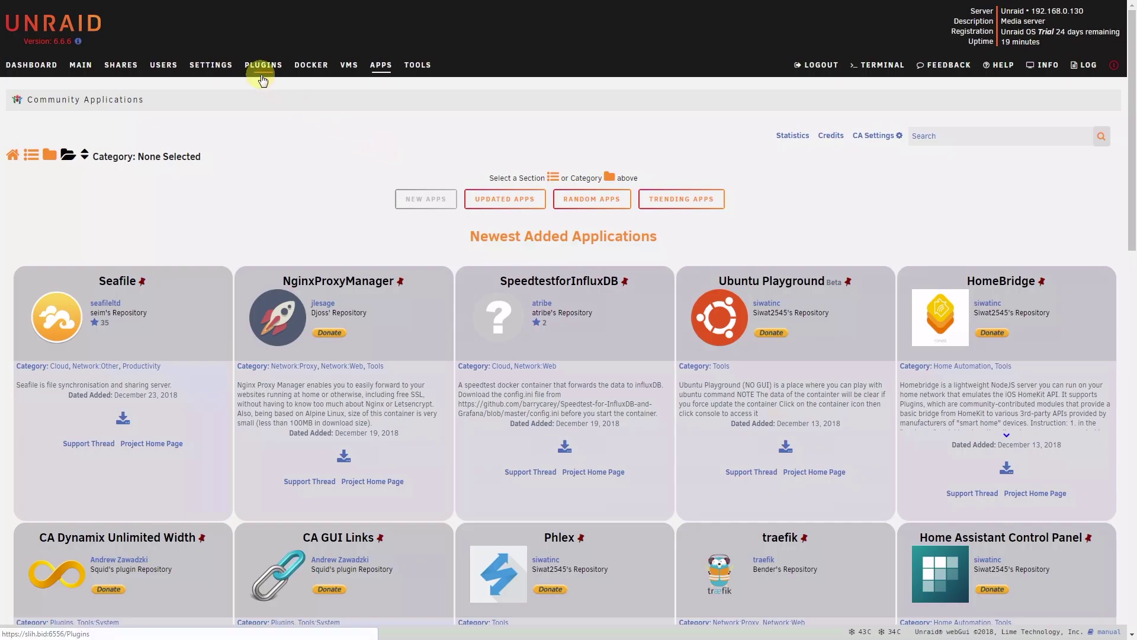
- View the Docker container list, the dashboard and the main storage page in turn
click(302, 63)
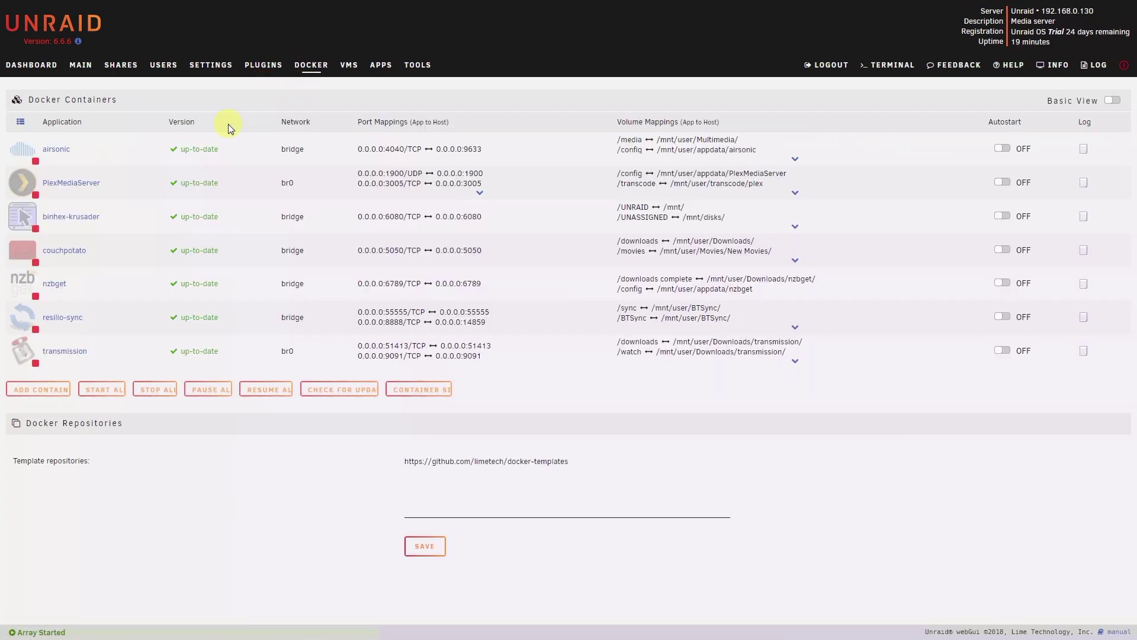
click(43, 74)
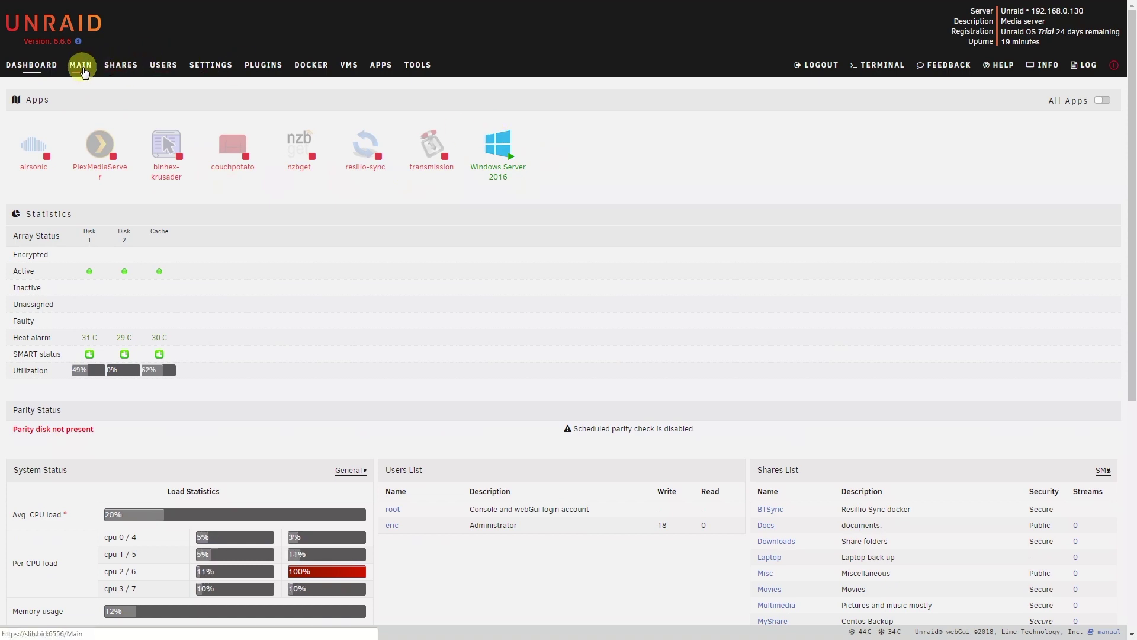
click(81, 66)
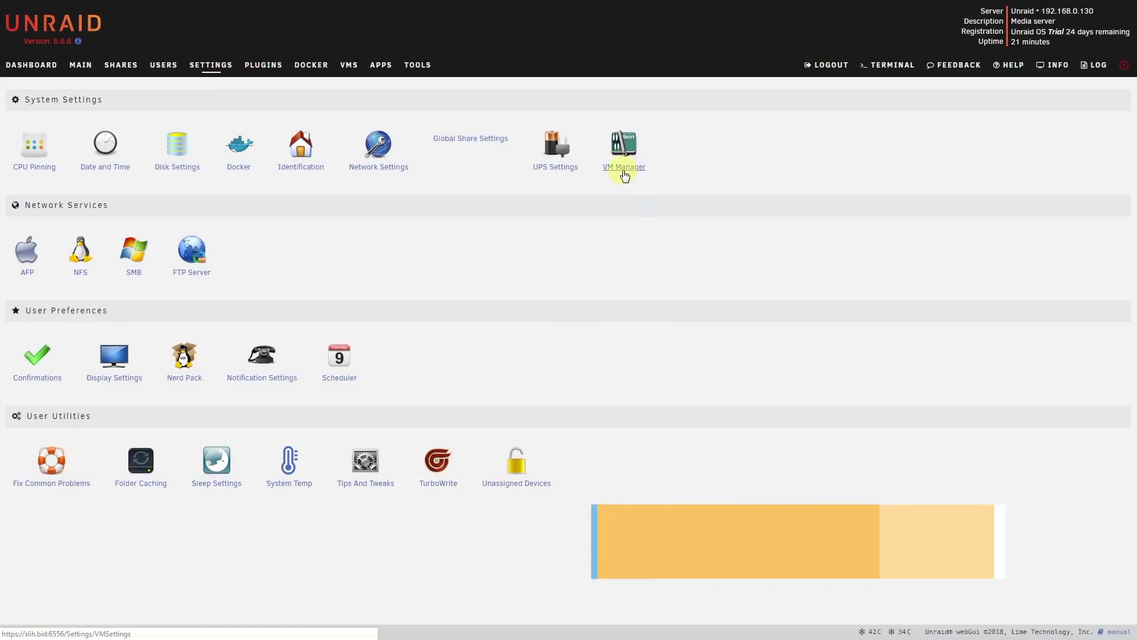
- Open the Windows Server 2016 virtual machine for editing, review its full configuration, and return to the VM list
click(354, 68)
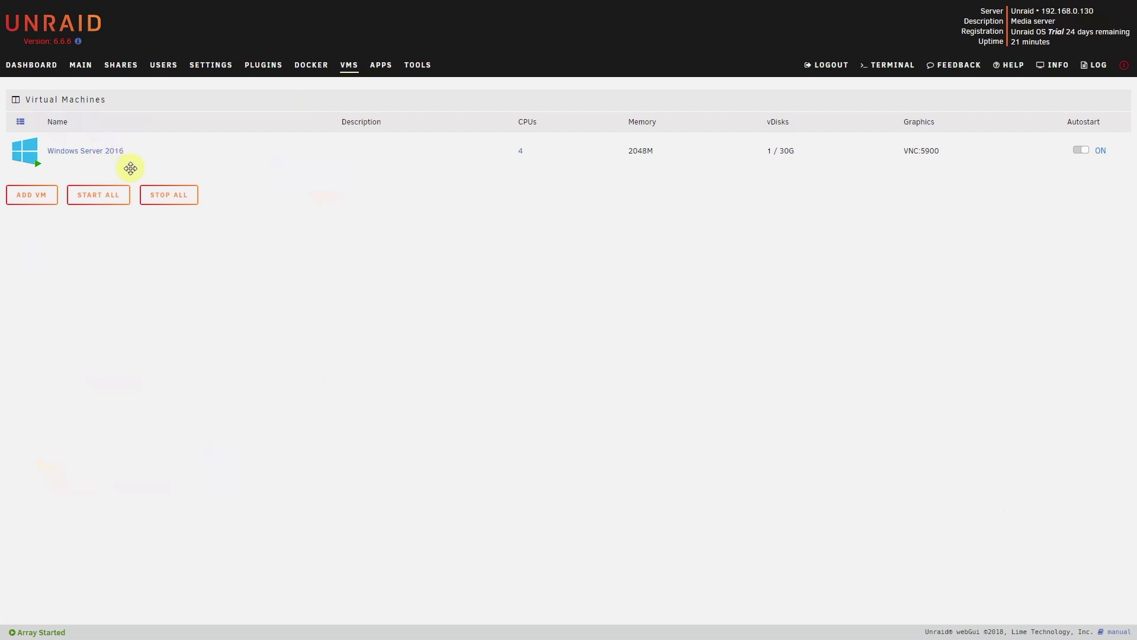
click(40, 165)
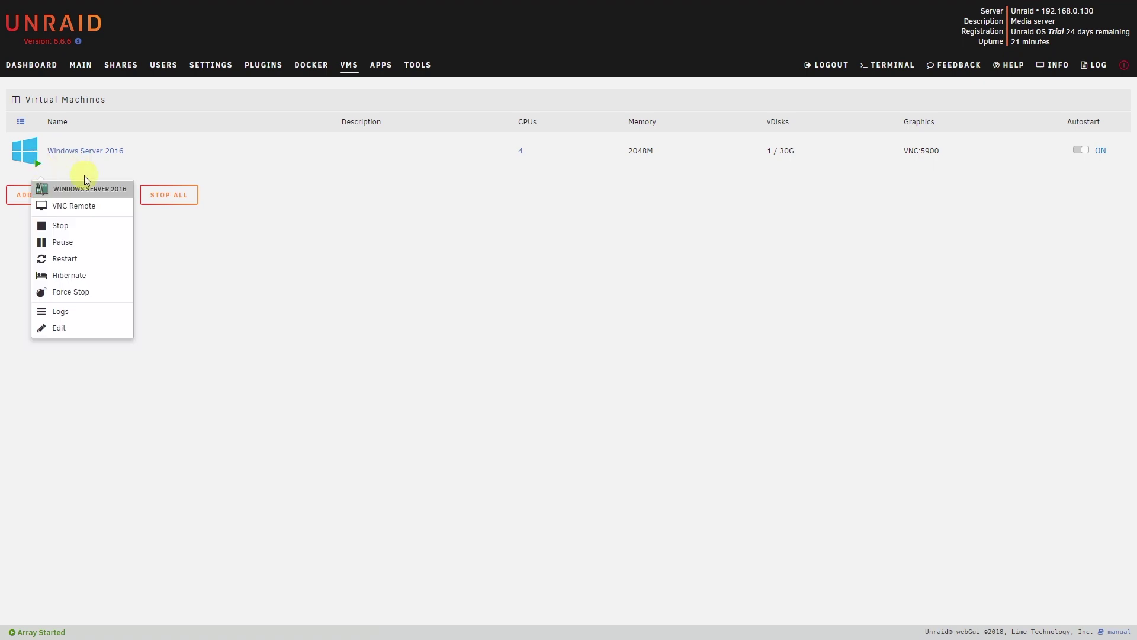
click(56, 332)
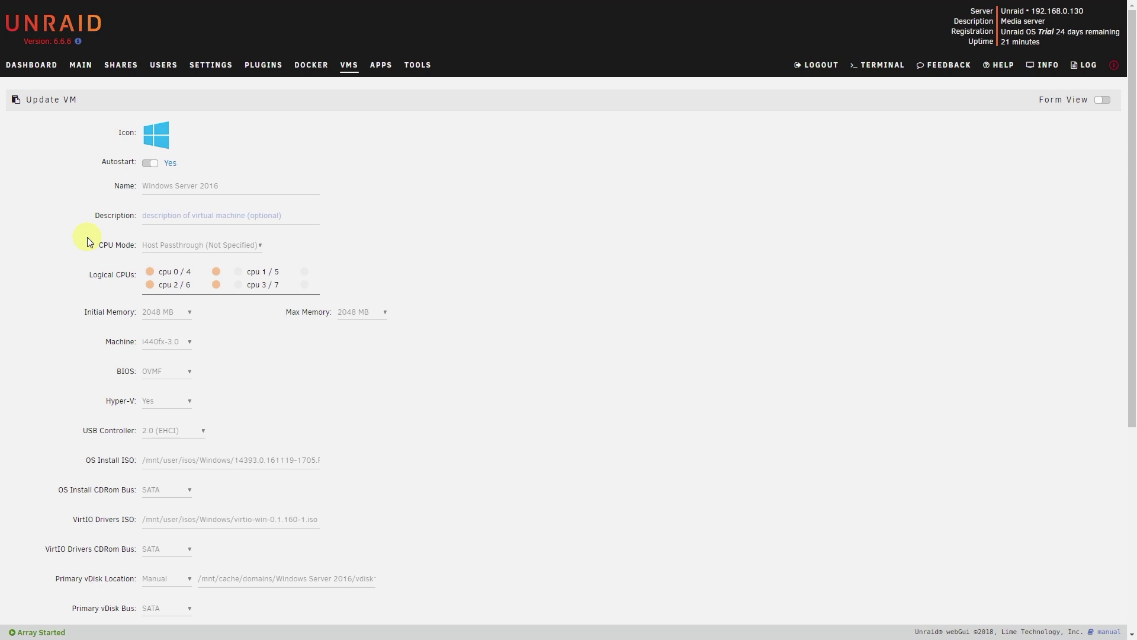
scroll(306, 373, down, 5)
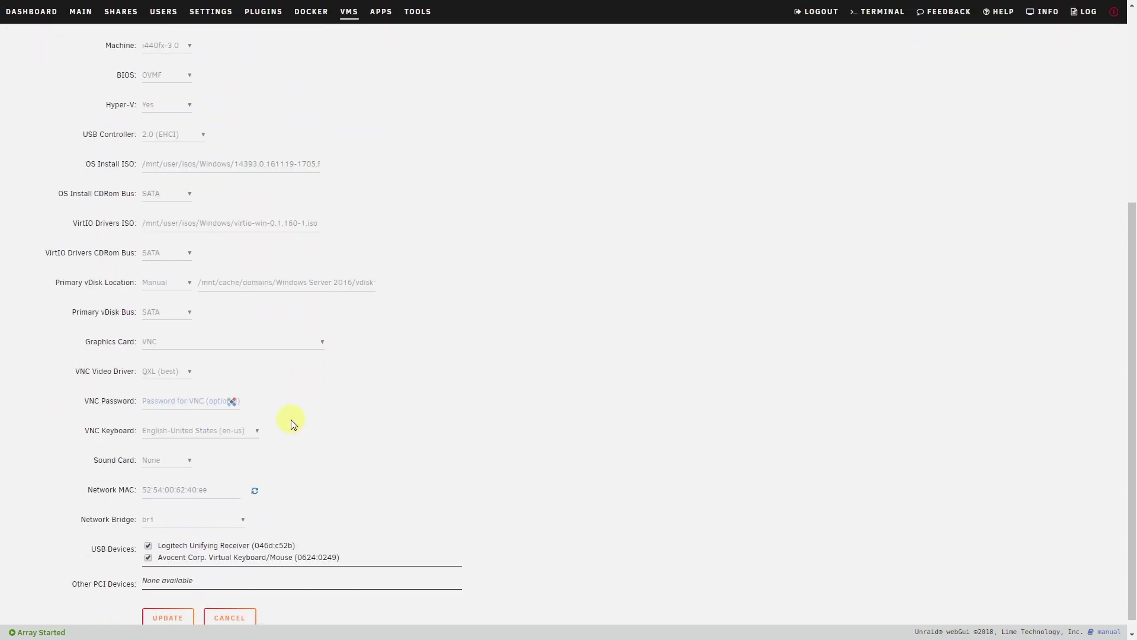
scroll(204, 485, down, 1)
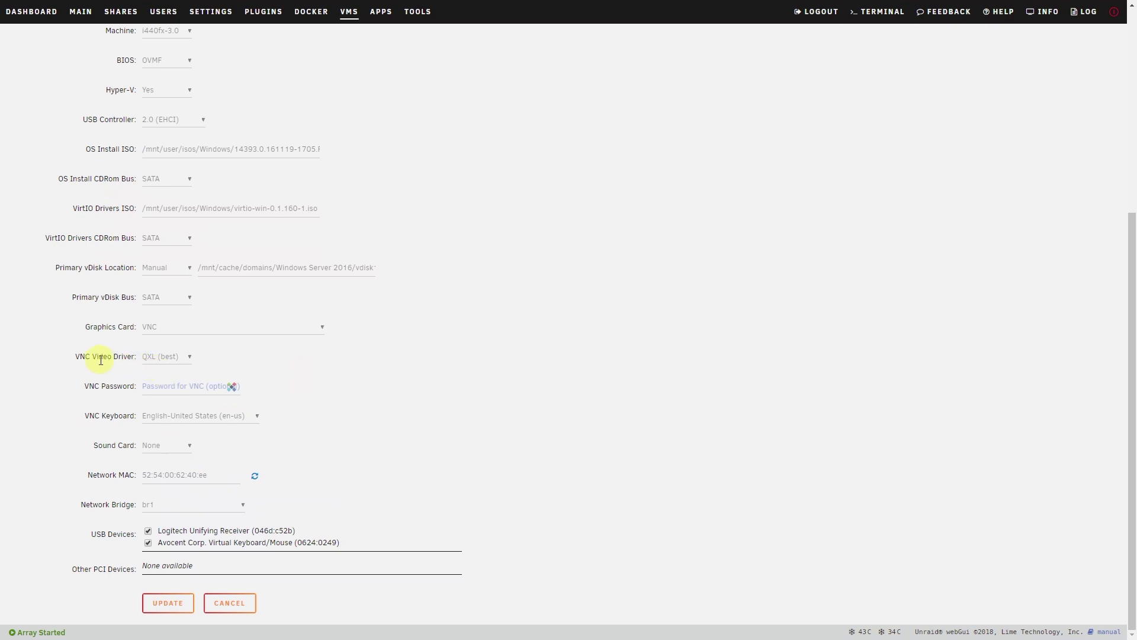
scroll(241, 477, up, 5)
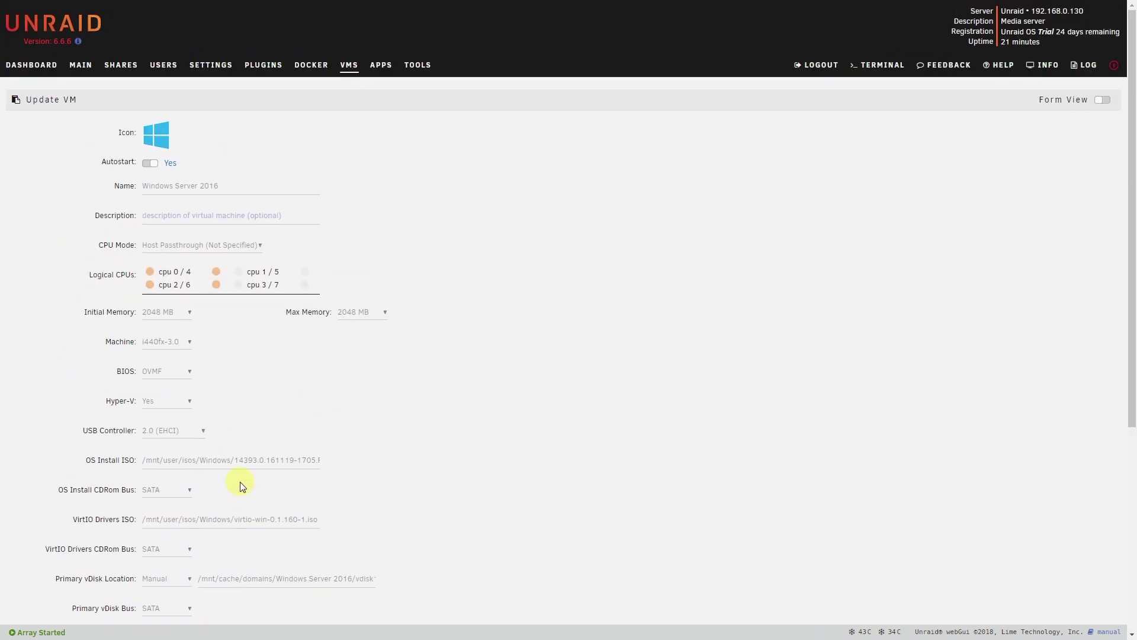
click(351, 70)
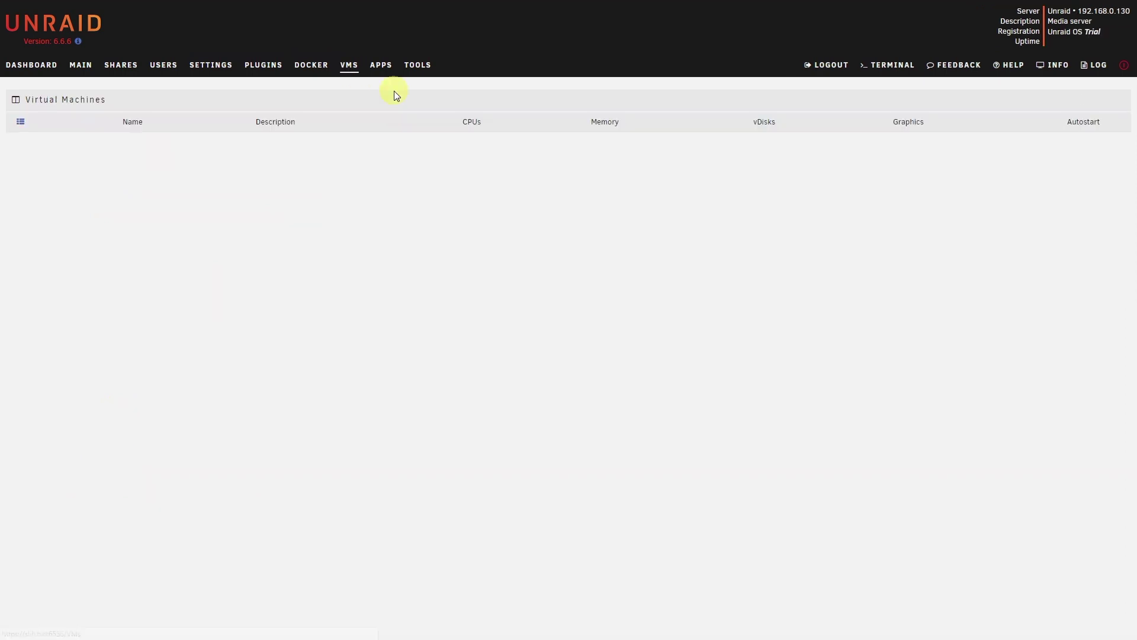
- Show the VM Manager settings in advanced view and inspect the PCIe ACS override options without changing them
click(214, 61)
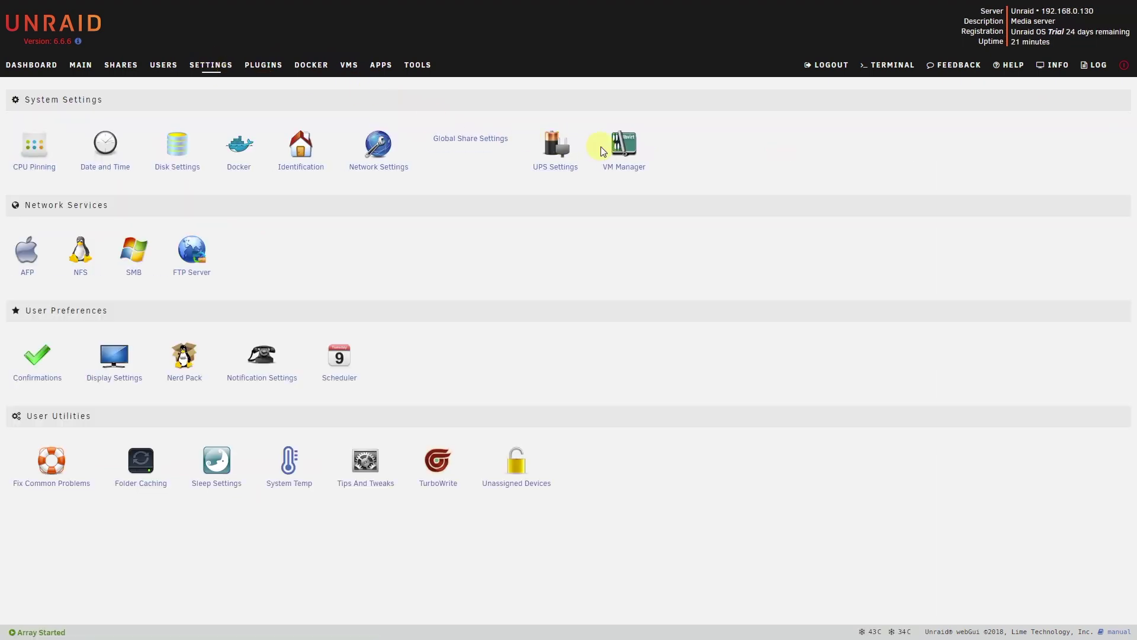
click(621, 171)
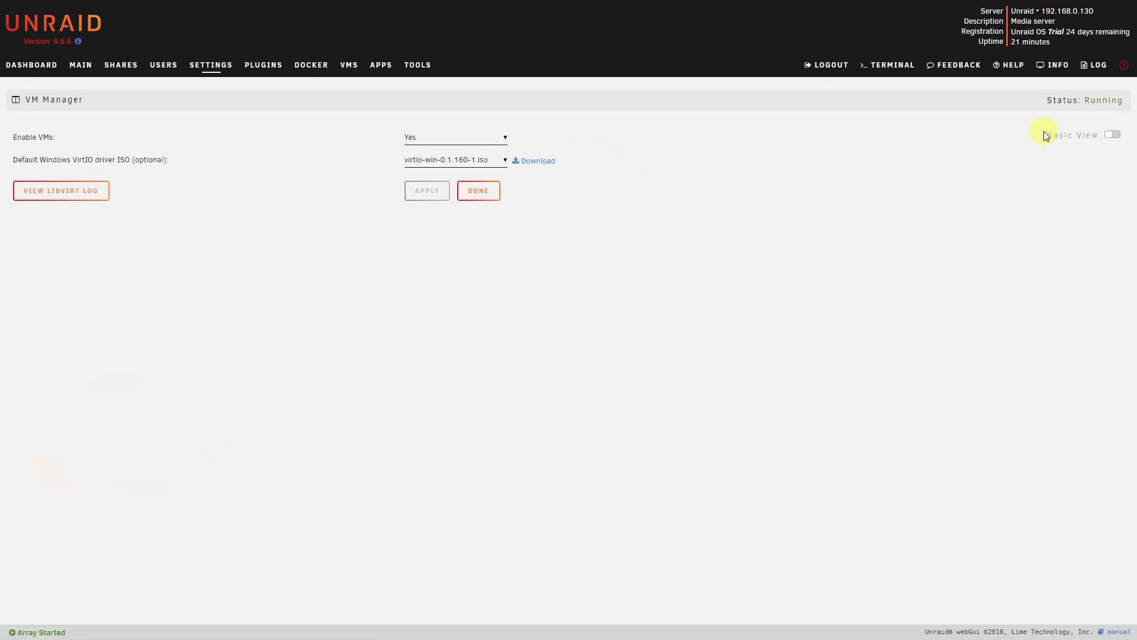
click(1100, 137)
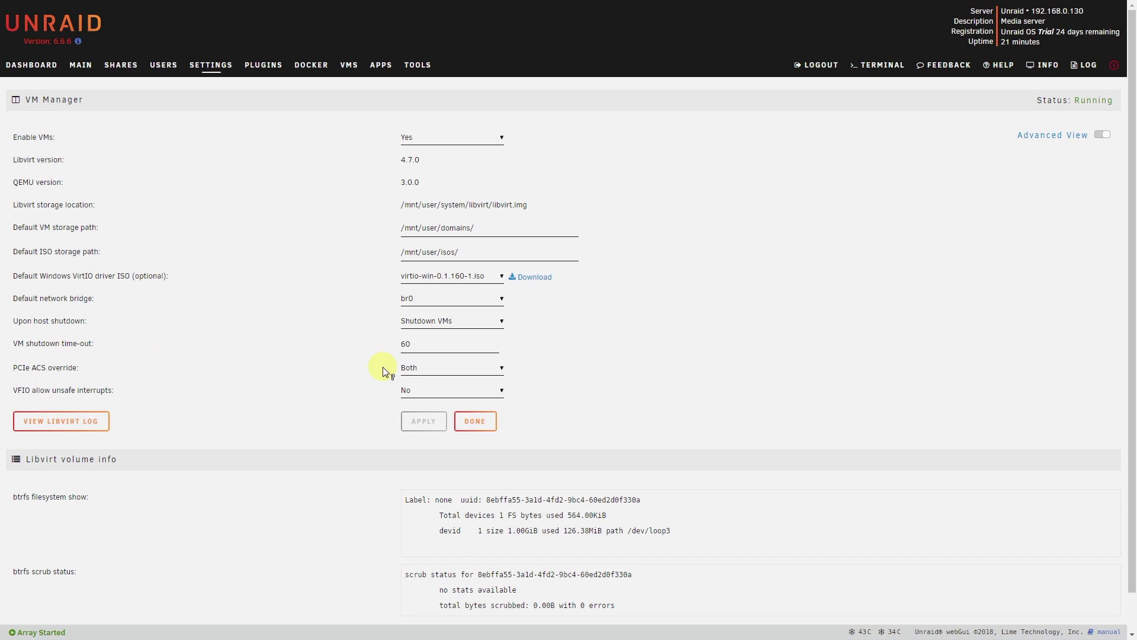
click(428, 369)
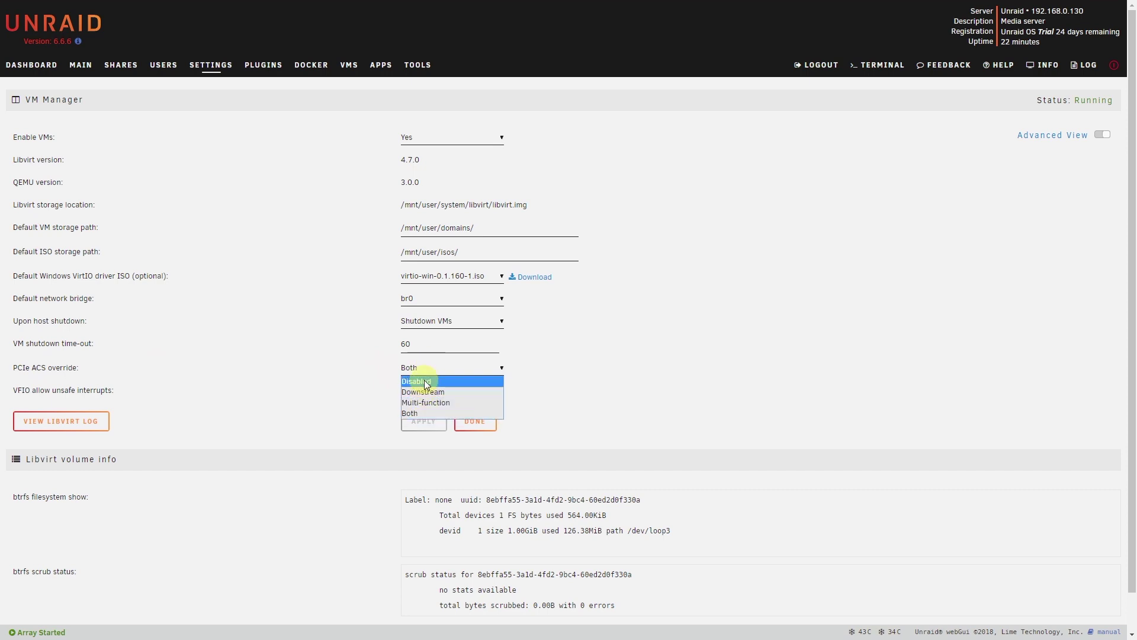
click(631, 384)
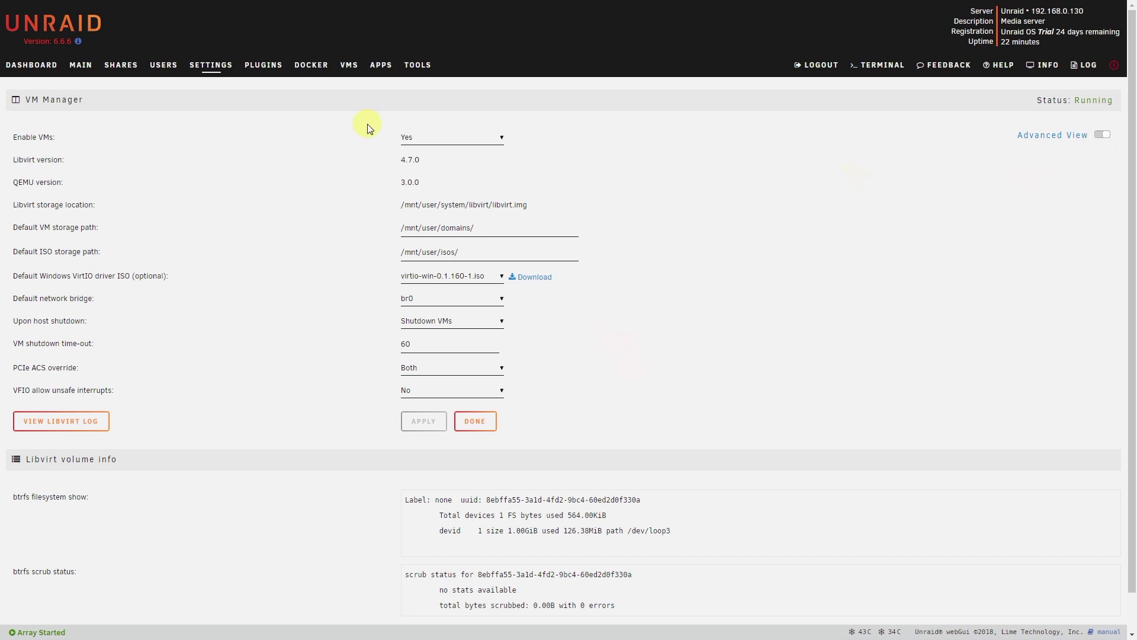
- Open the System Devices tool to view the PCI devices and IOMMU groups
click(210, 64)
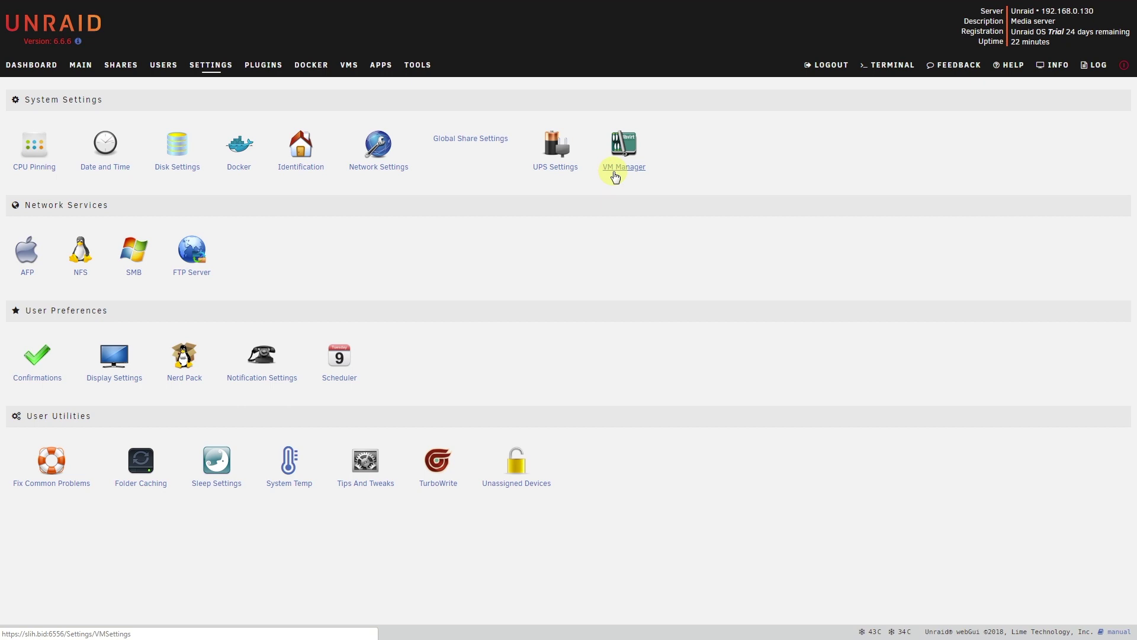
click(418, 66)
click(469, 166)
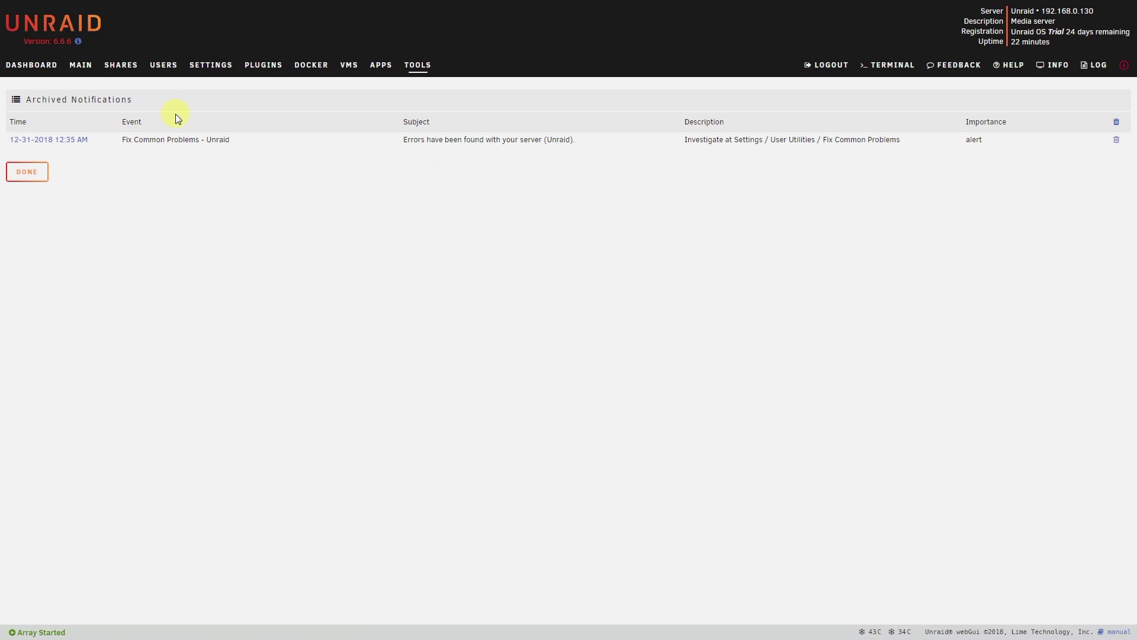
key(alt+Left)
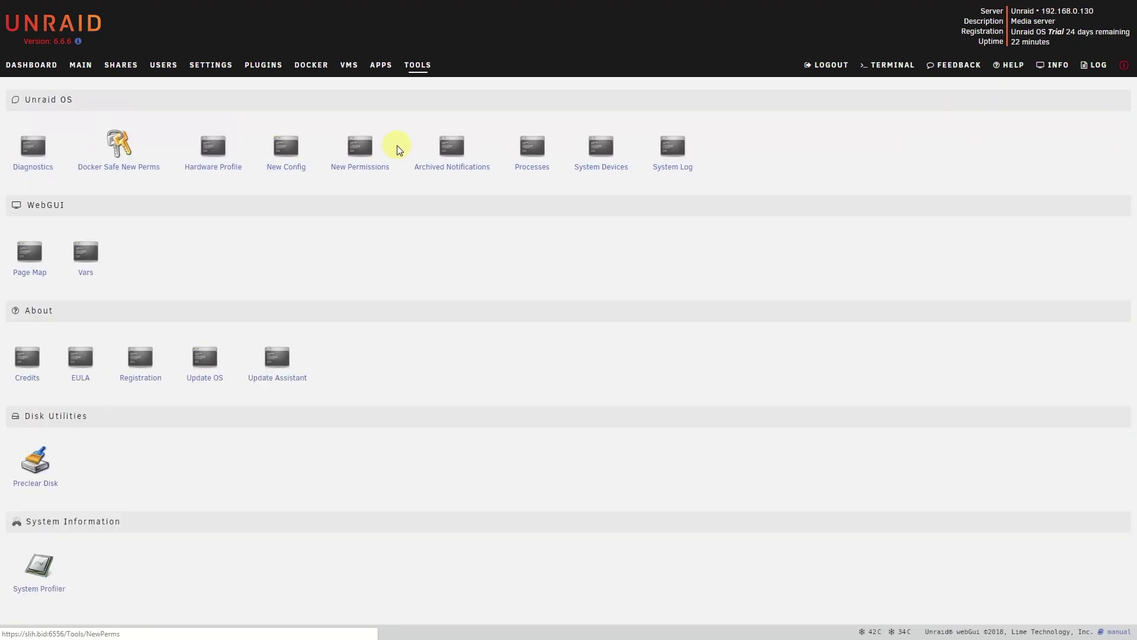
click(594, 169)
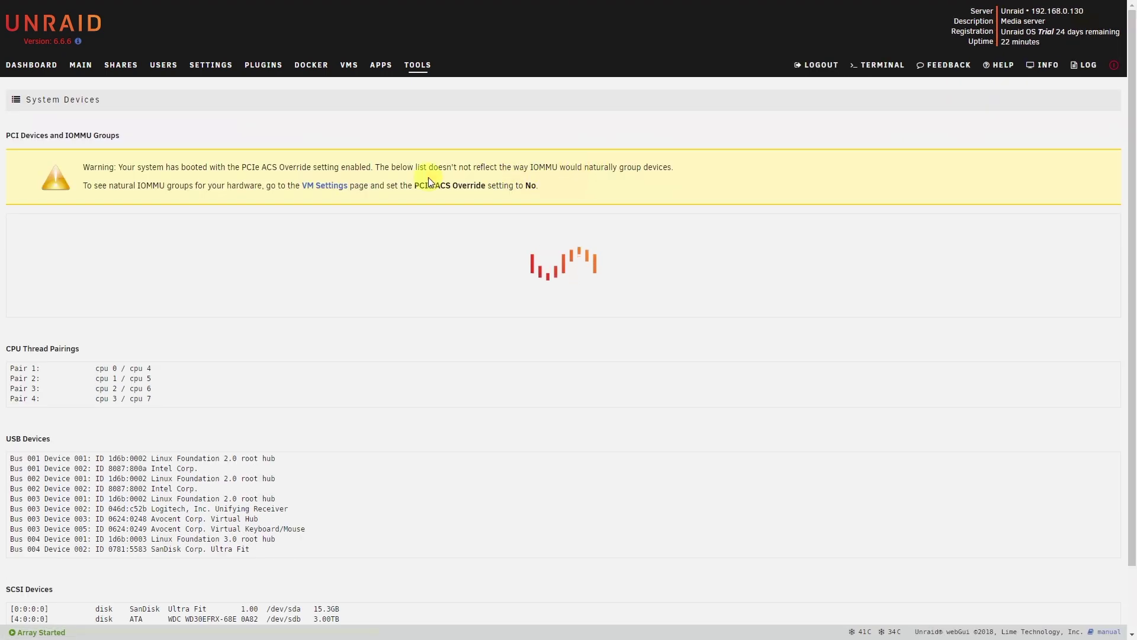
- Examine the PCIe ACS Override warning and the ASPEED devices in IOMMU group 34, and return to the tools overview
drag(415, 185, 481, 189)
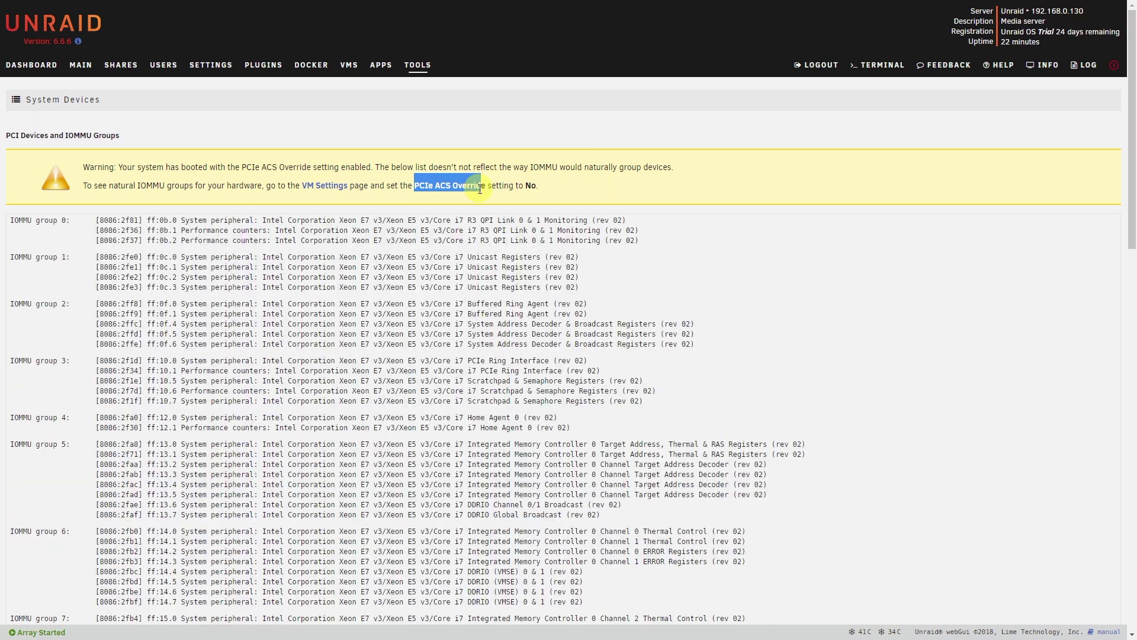
click(508, 187)
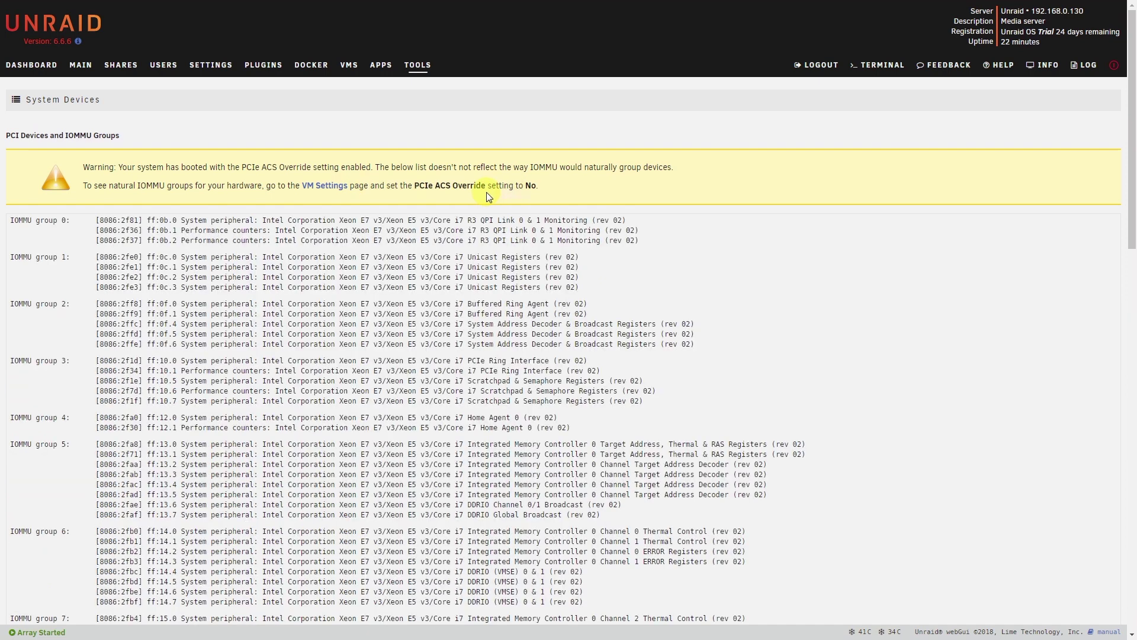
scroll(461, 262, down, 6)
scroll(461, 261, down, 9)
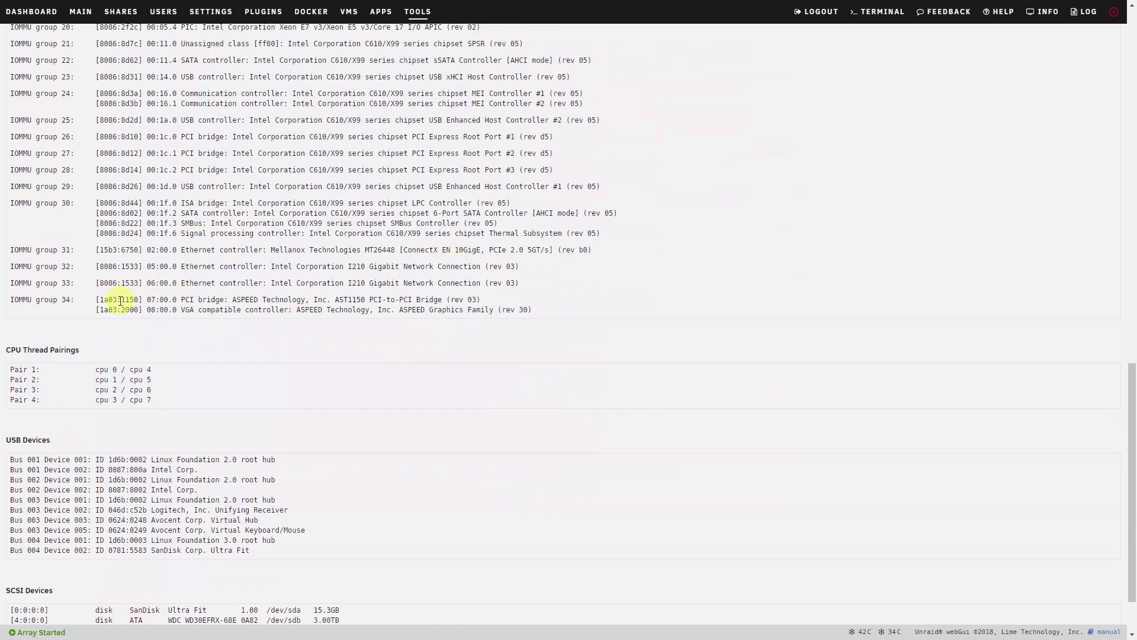
drag(95, 300, 544, 314)
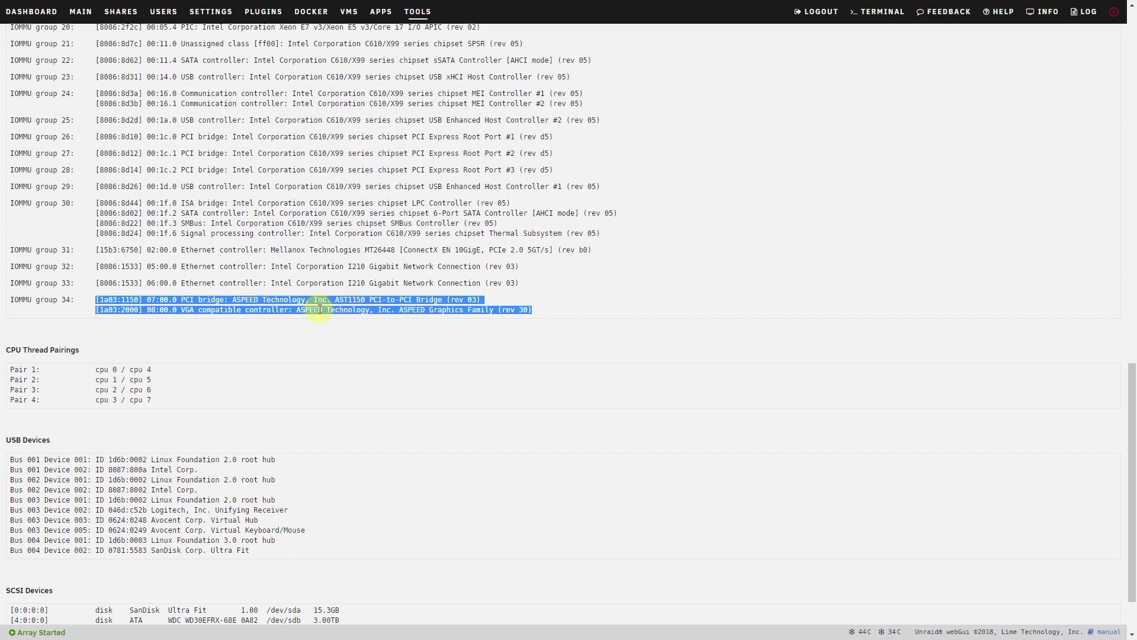
click(346, 366)
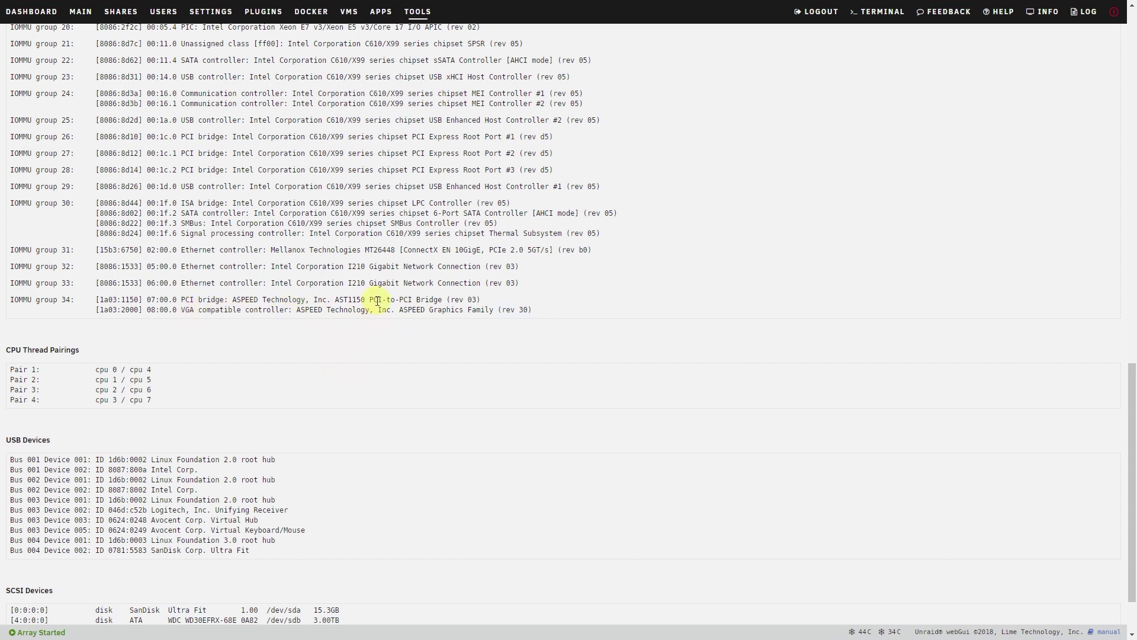
key(alt+Left)
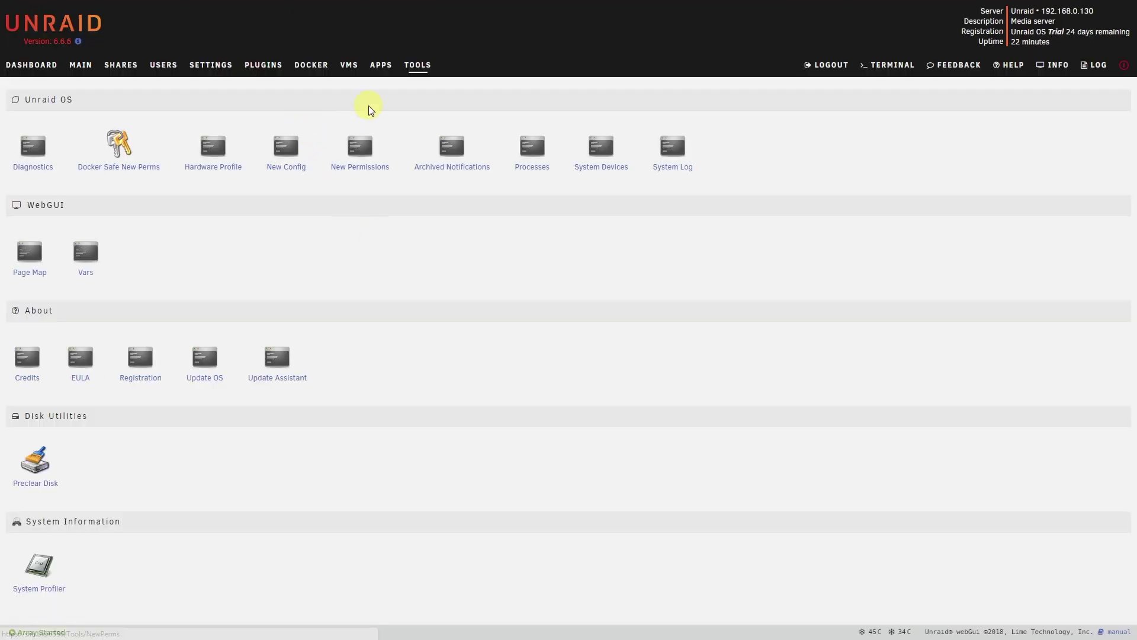
- Open the Windows Server 2016 VM for editing, review its settings through the USB and PCI devices, and cancel without saving
click(347, 67)
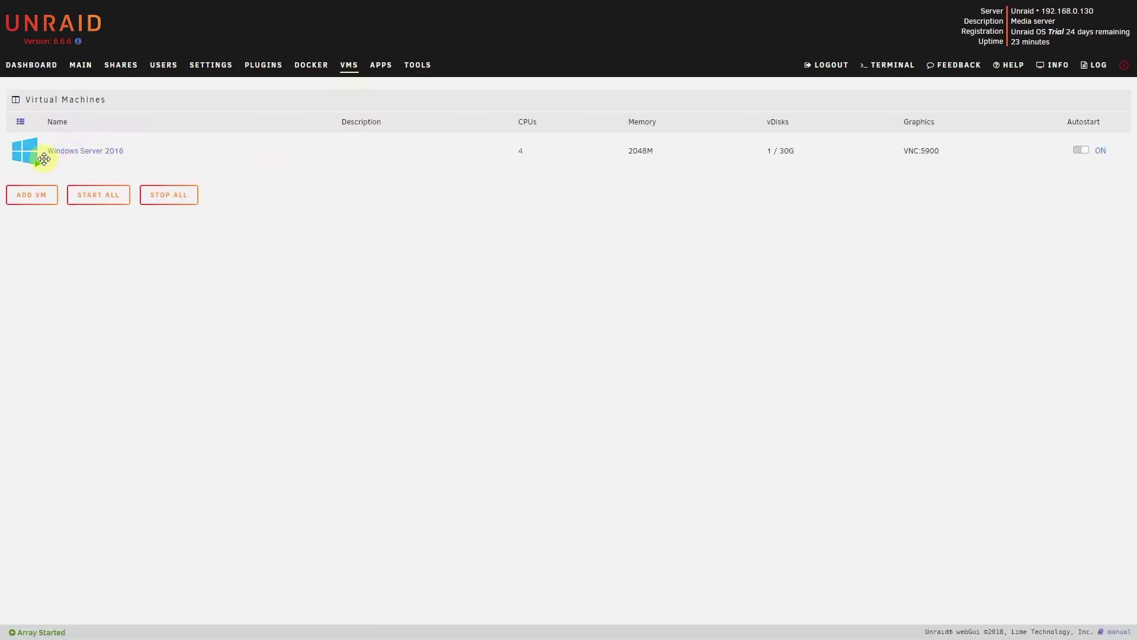
click(39, 169)
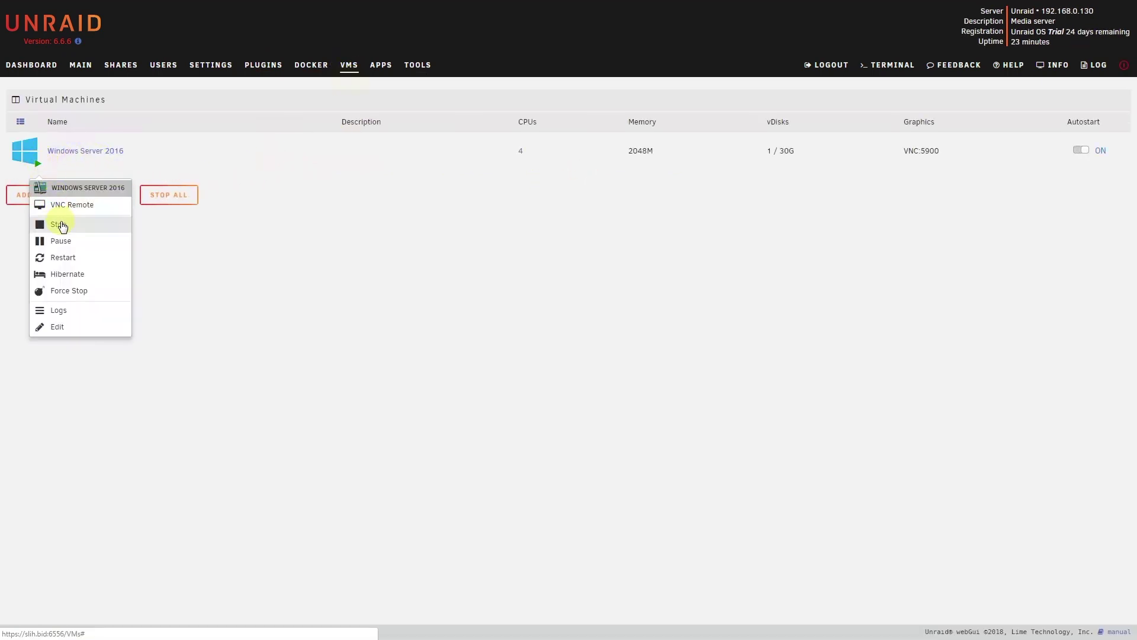
click(64, 327)
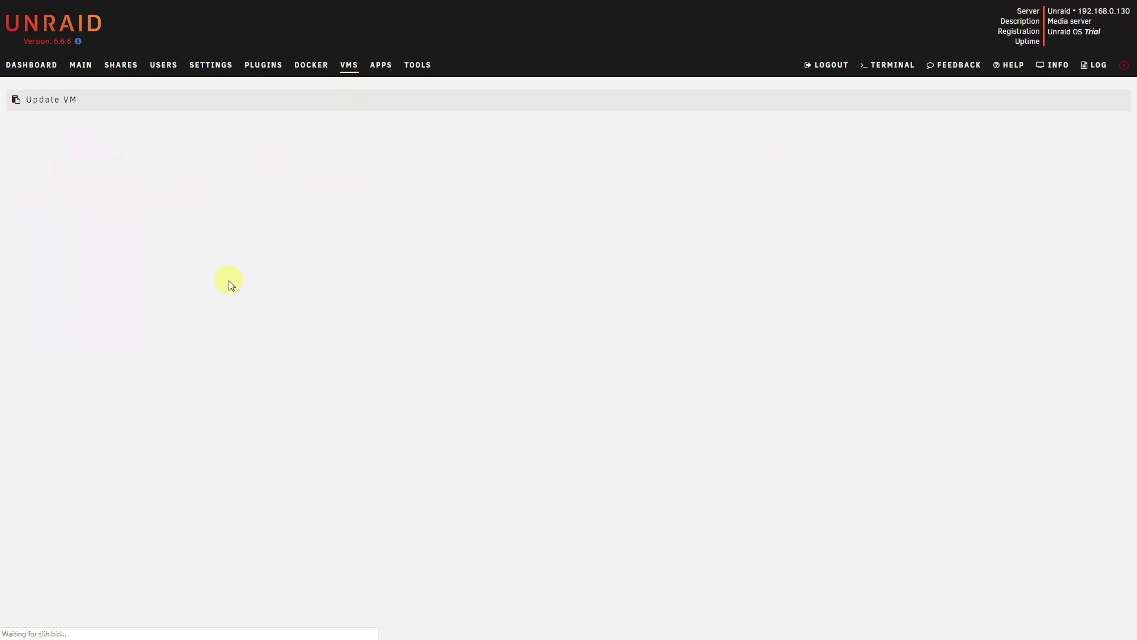
scroll(218, 376, down, 4)
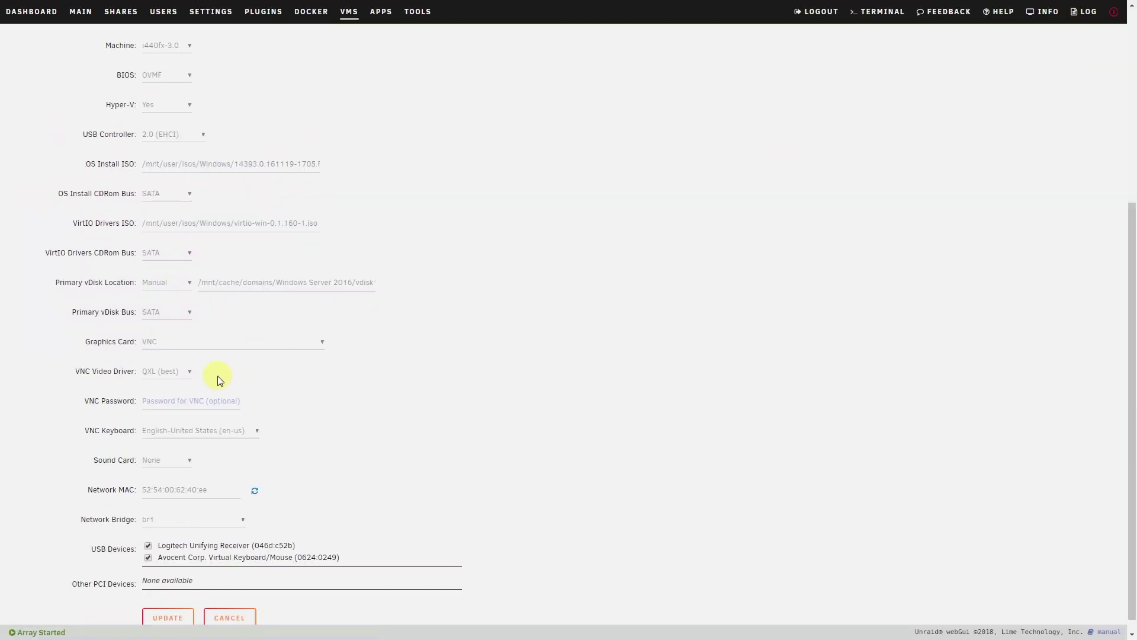
scroll(201, 428, down, 1)
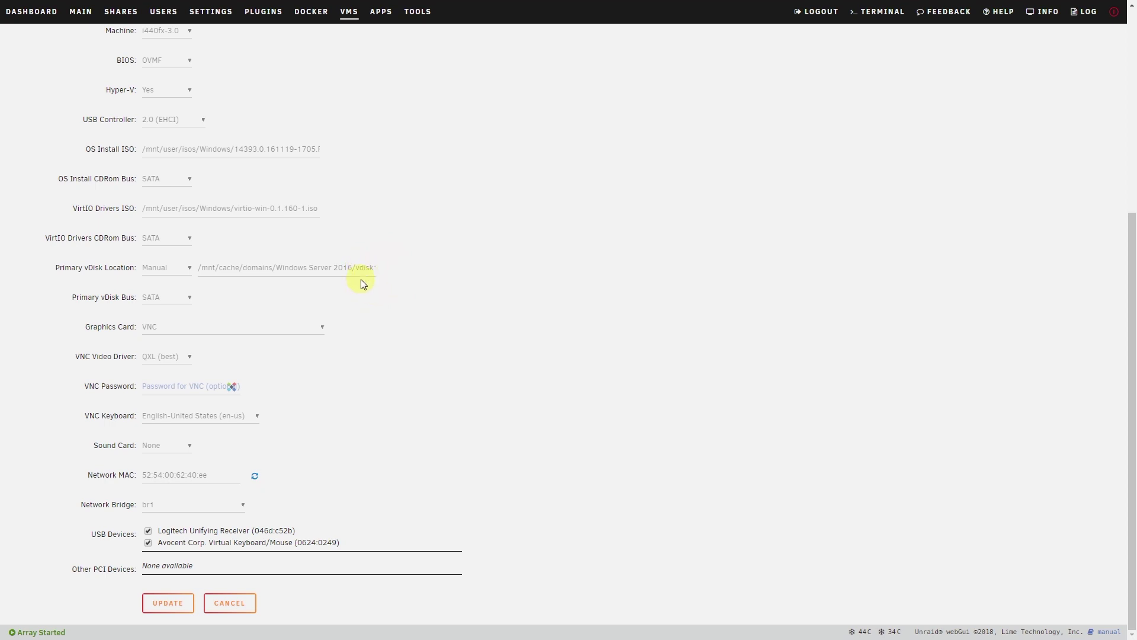
scroll(380, 354, up, 5)
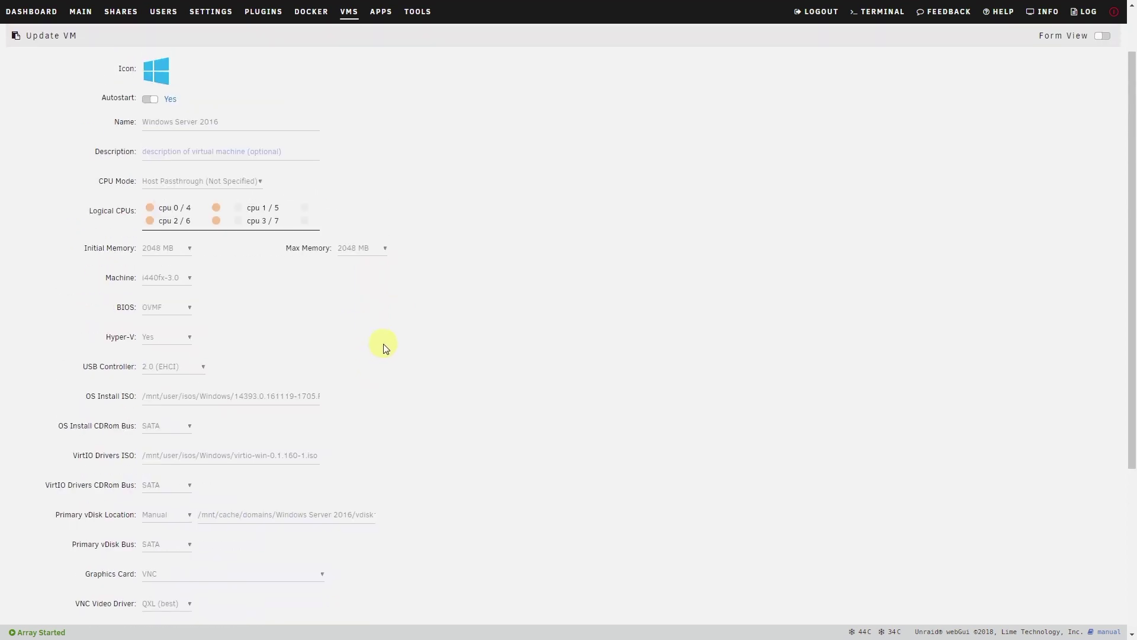
scroll(394, 300, down, 5)
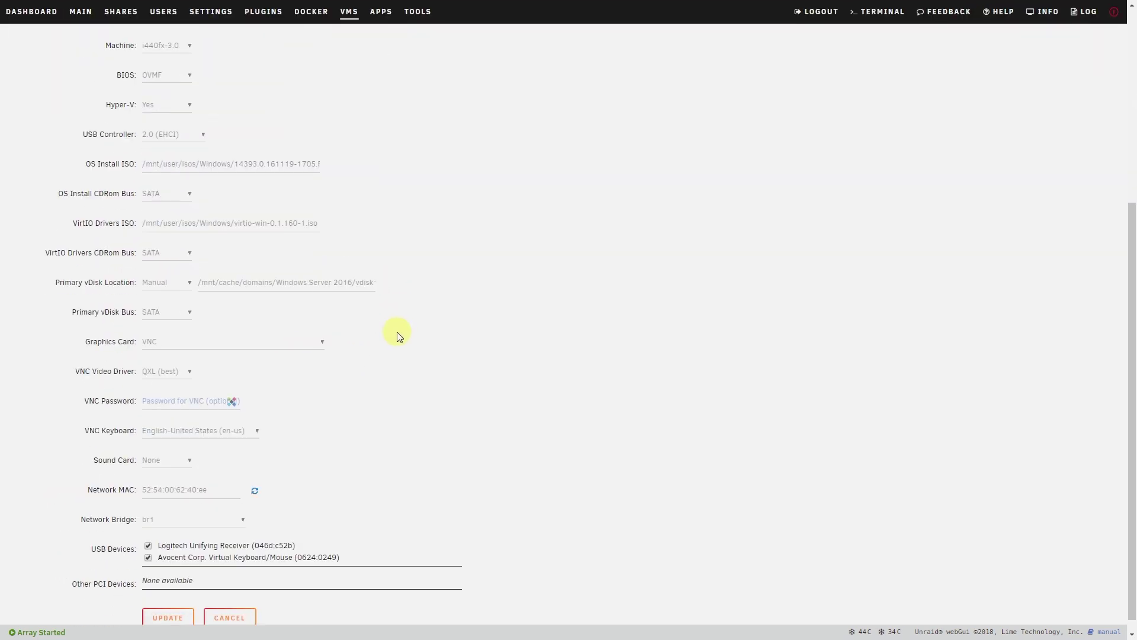
click(229, 617)
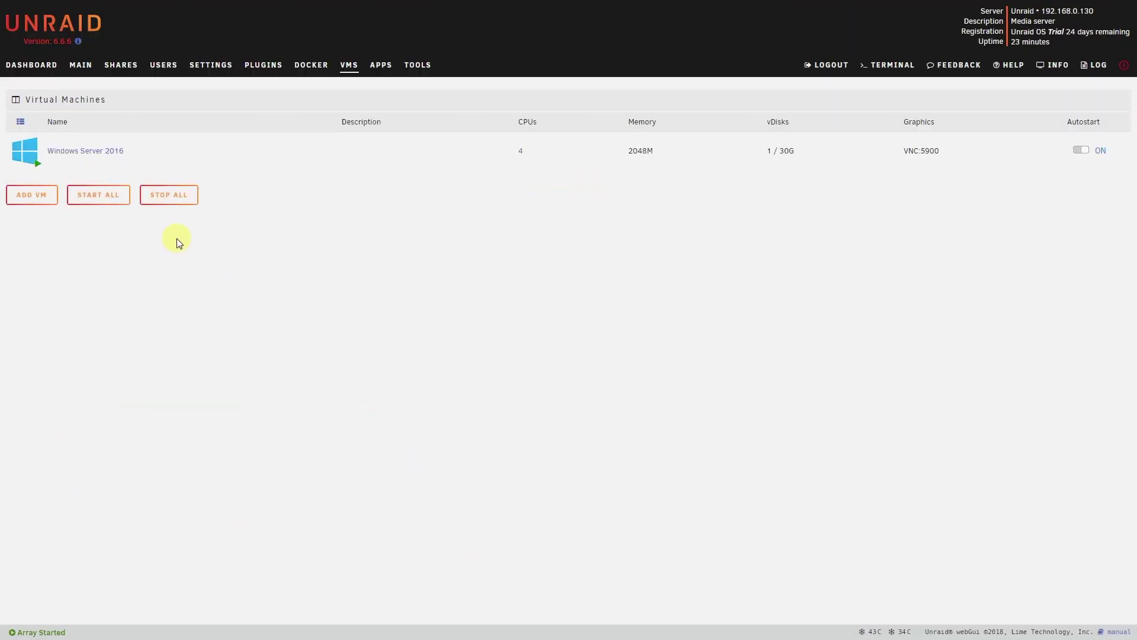
- Reopen the Windows Server 2016 VM's configuration and examine its VirtIO Drivers ISO entry
click(33, 164)
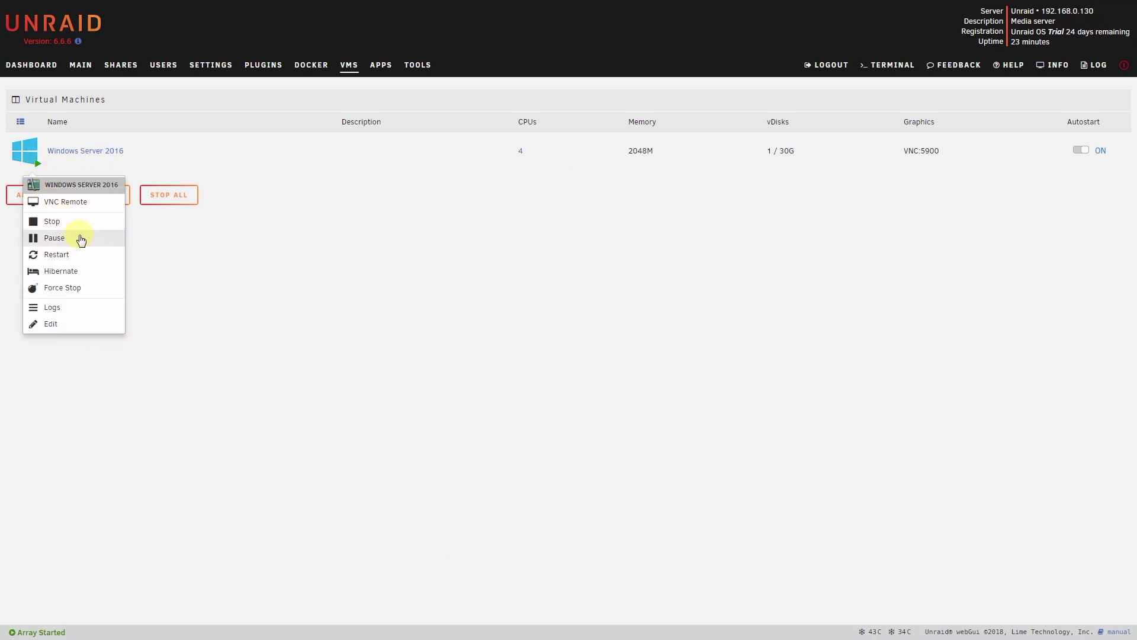
click(53, 323)
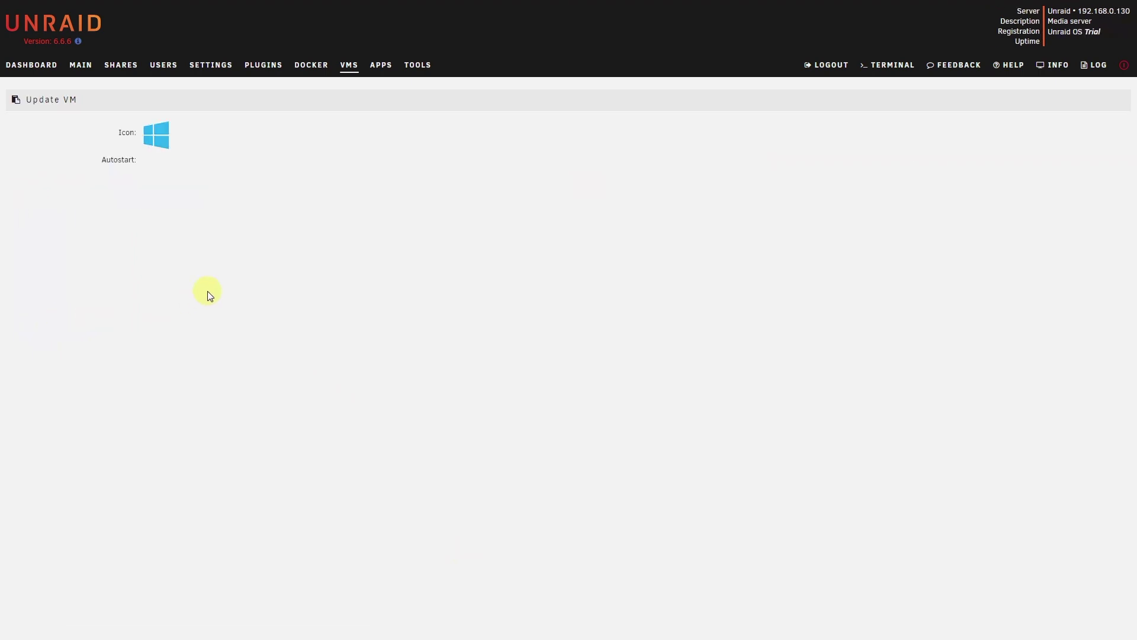
scroll(223, 332, down, 3)
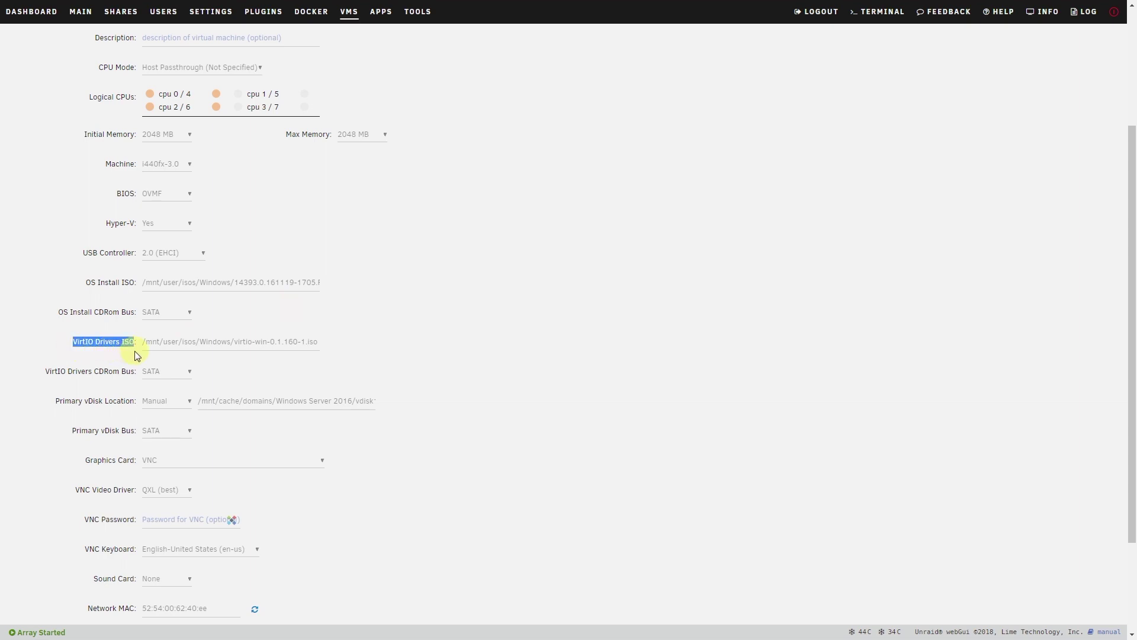
click(503, 236)
scroll(406, 45, up, 3)
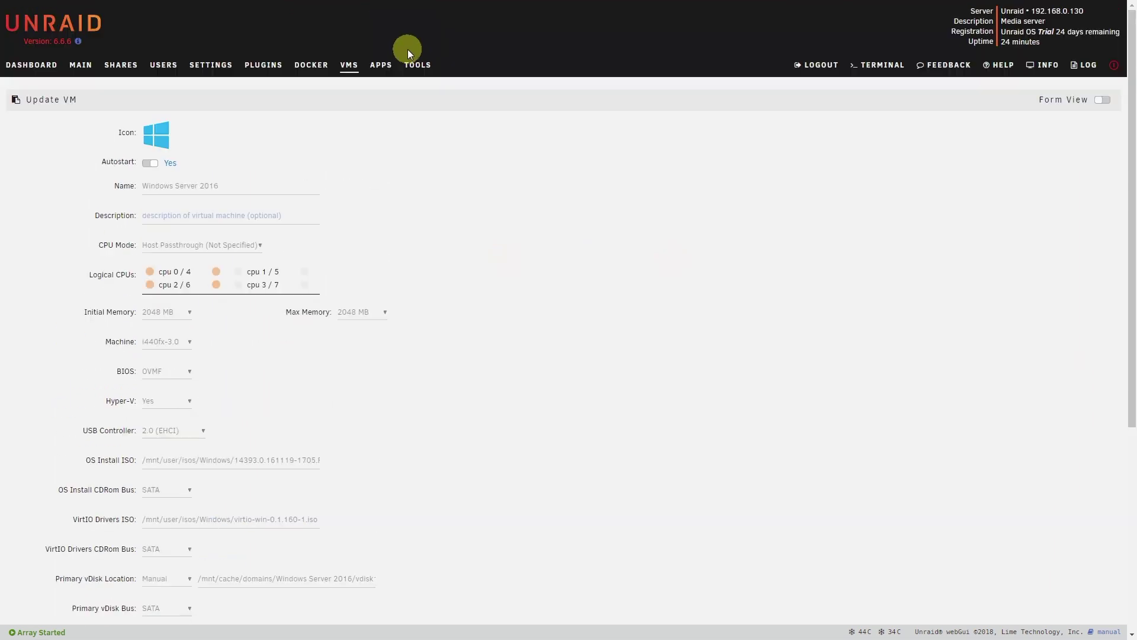
- Open the VM Manager settings, check the default Windows VirtIO driver ISO, and switch the page to basic view
click(382, 65)
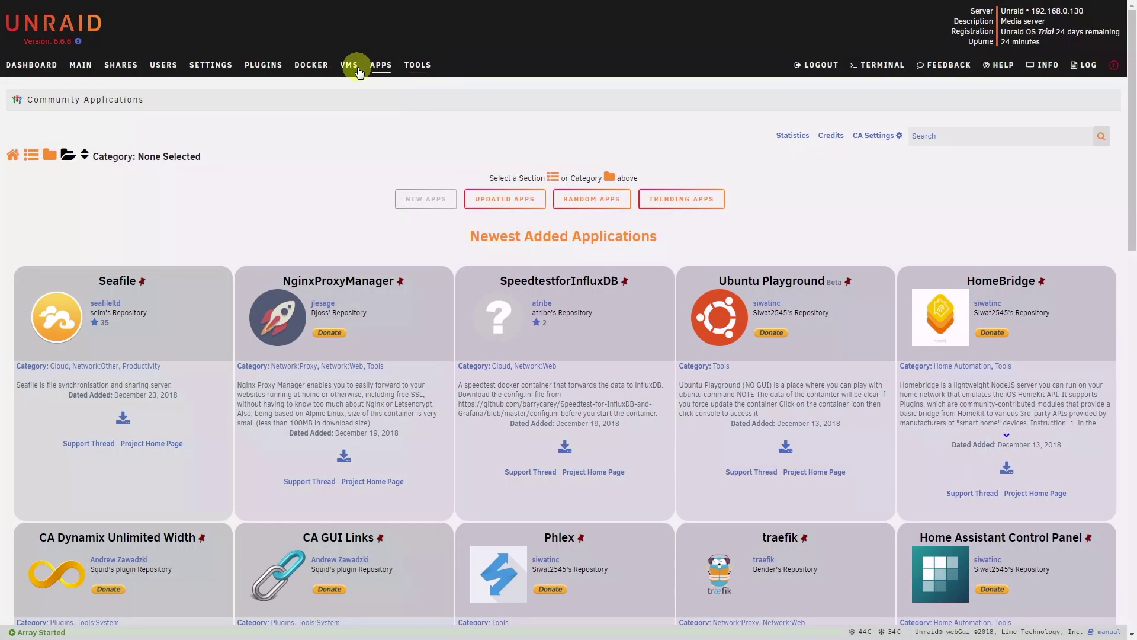
click(218, 66)
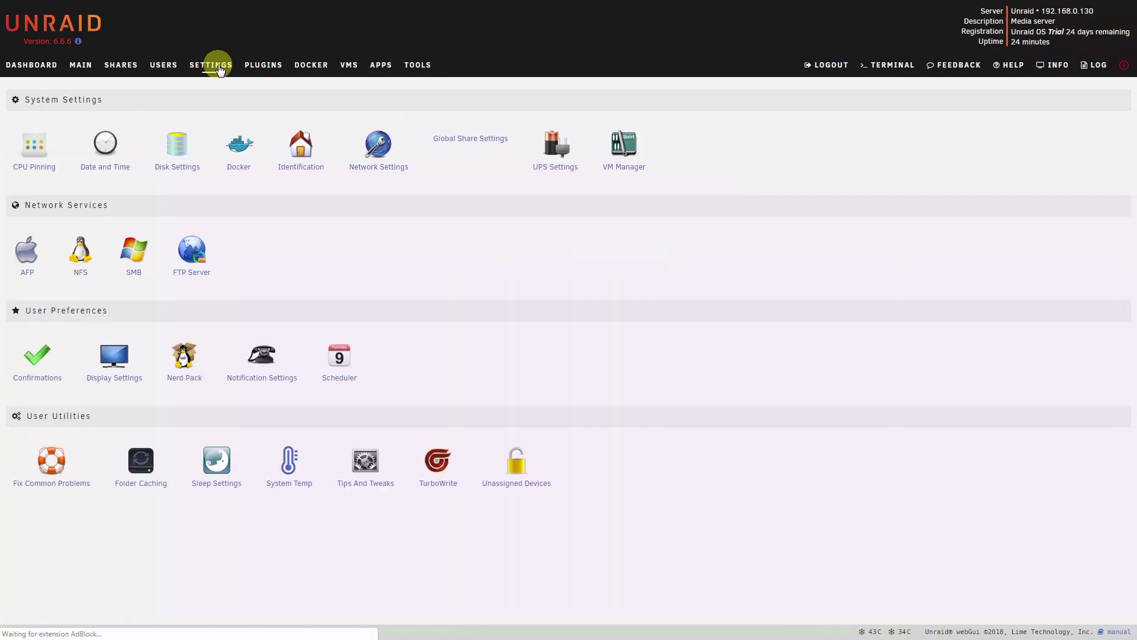
click(632, 172)
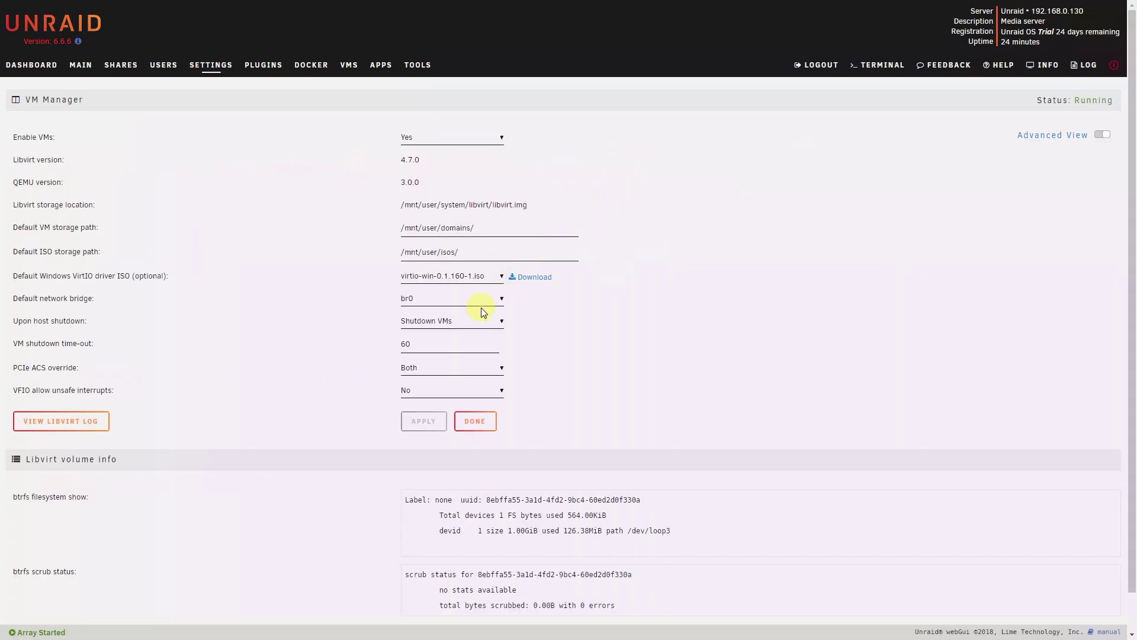
click(1100, 136)
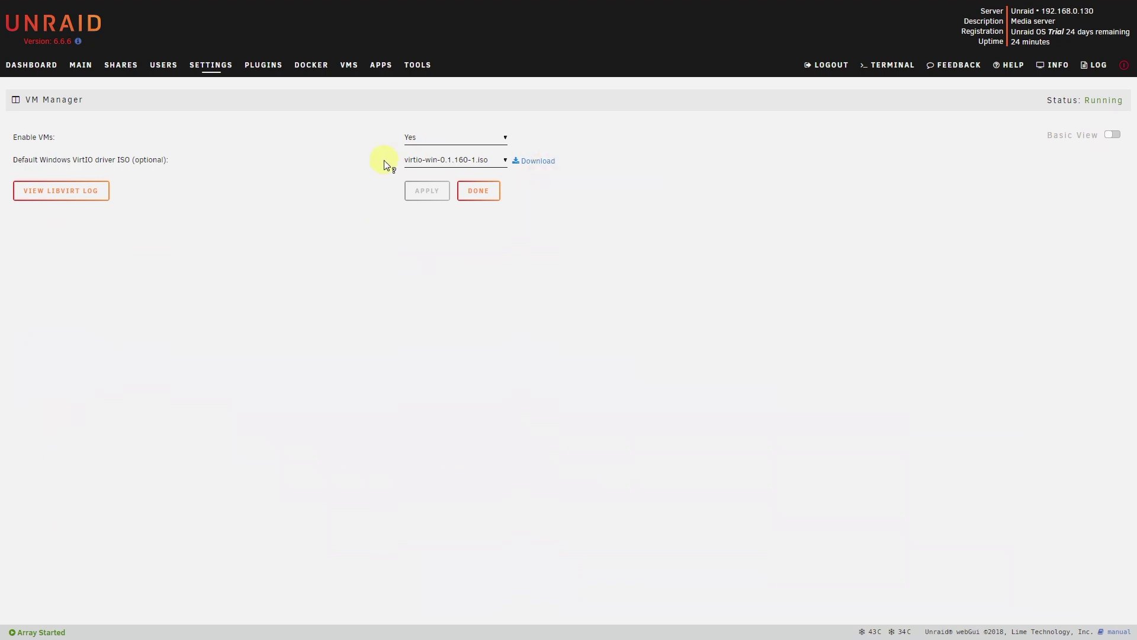
- Open the Windows Server 2016 VM for editing, inspect its VirtIO Drivers ISO path, vDisk and network settings, and cancel without saving
click(350, 65)
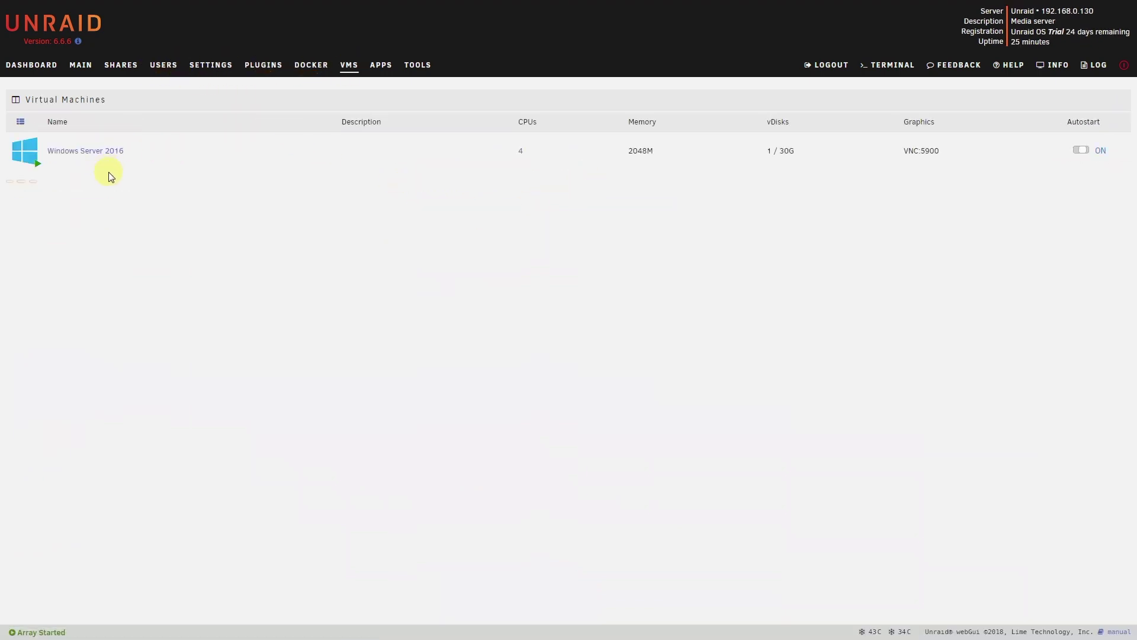
click(38, 167)
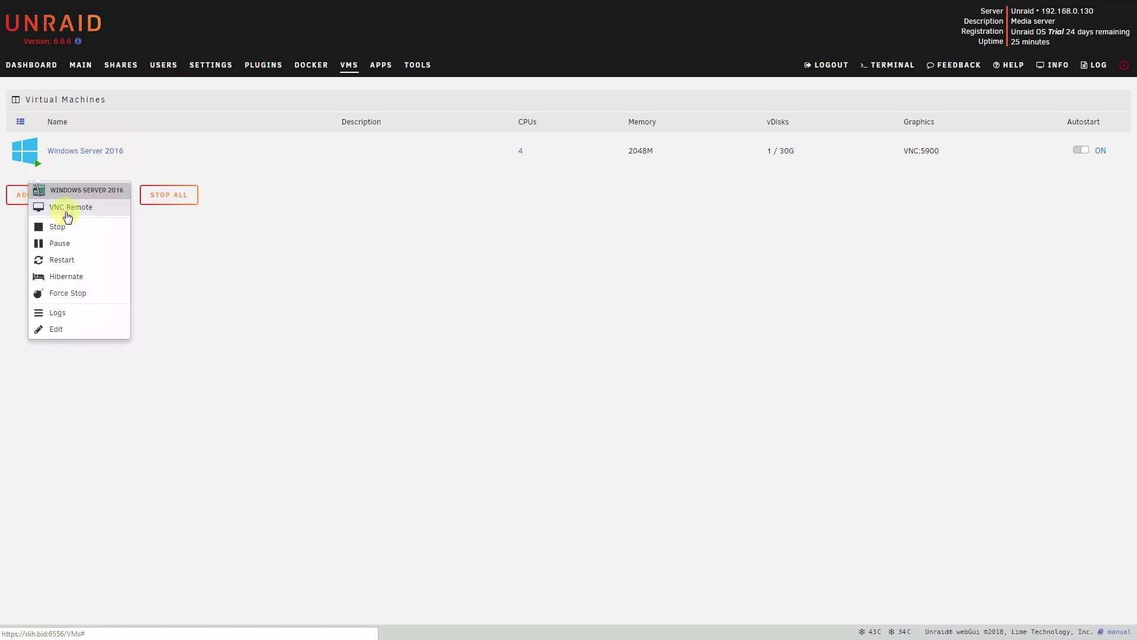
click(57, 327)
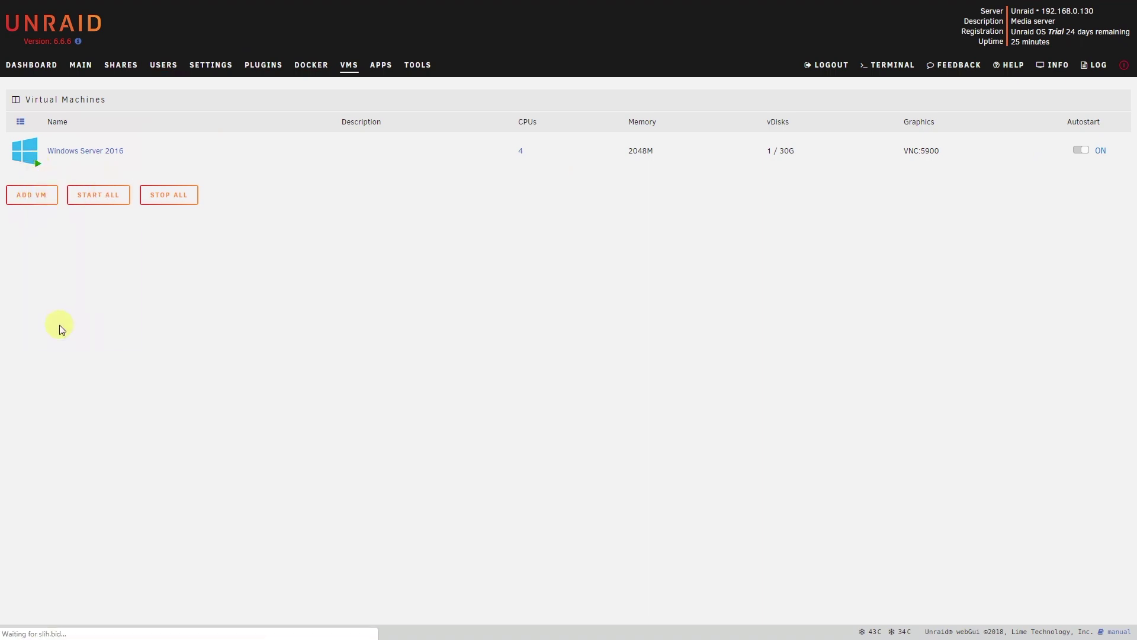
scroll(114, 313, down, 3)
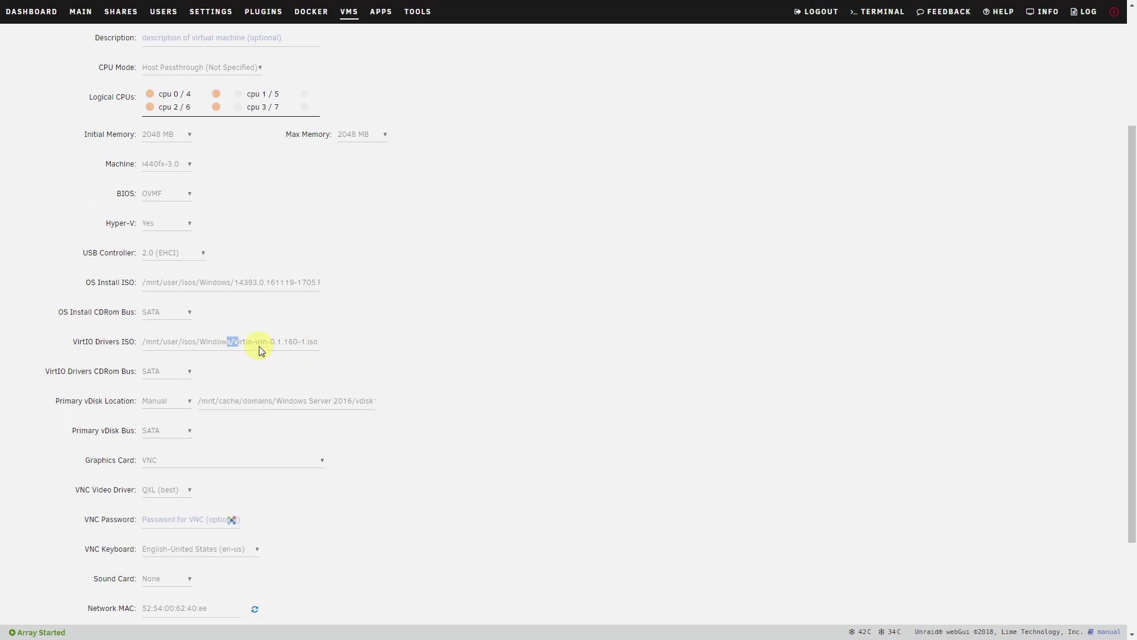
drag(229, 344, 331, 348)
click(360, 340)
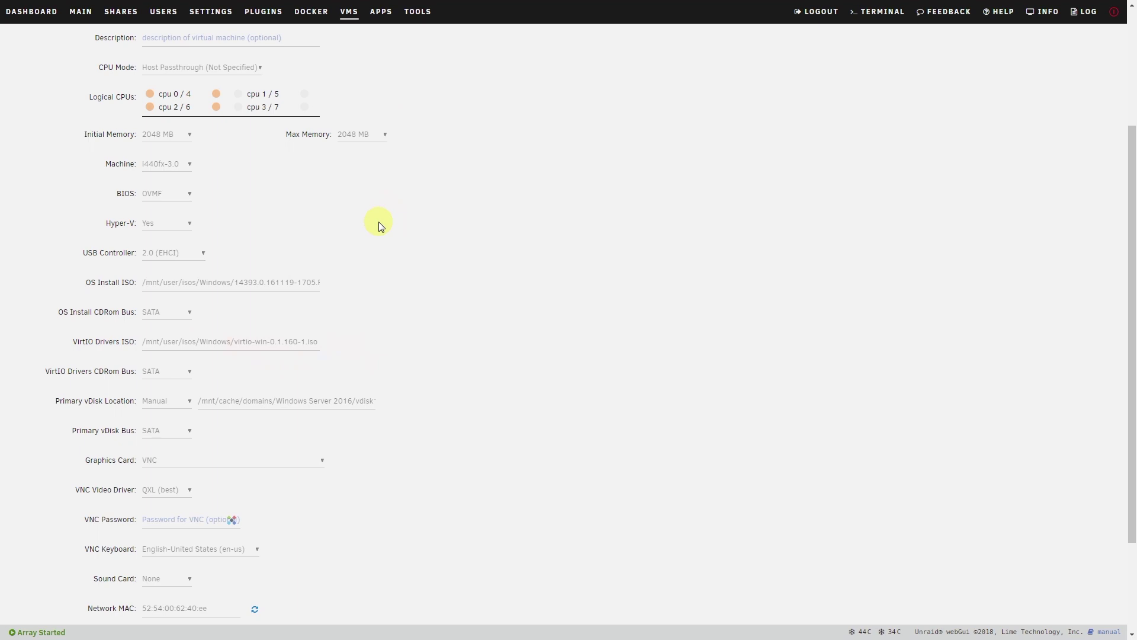
scroll(379, 263, down, 3)
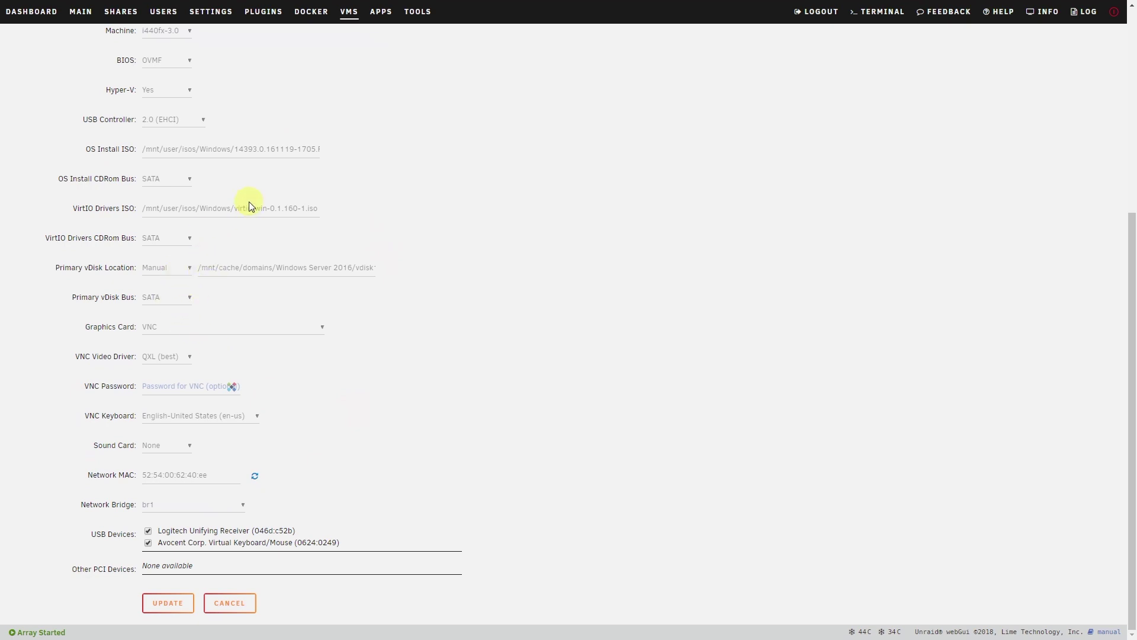
scroll(154, 154, up, 2)
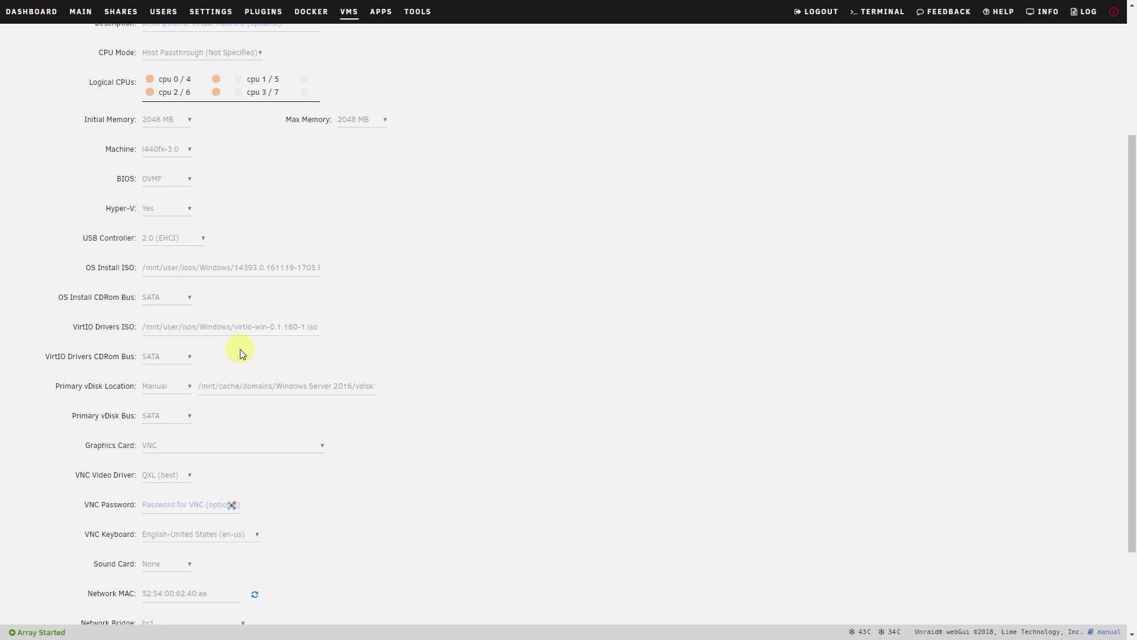
scroll(350, 425, down, 2)
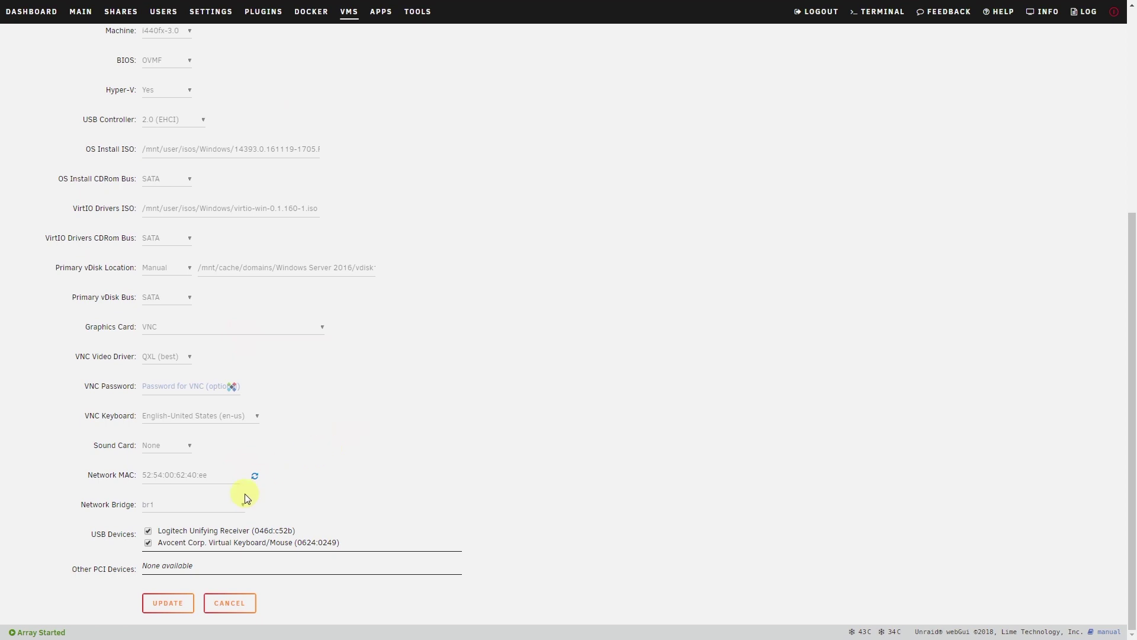
click(229, 603)
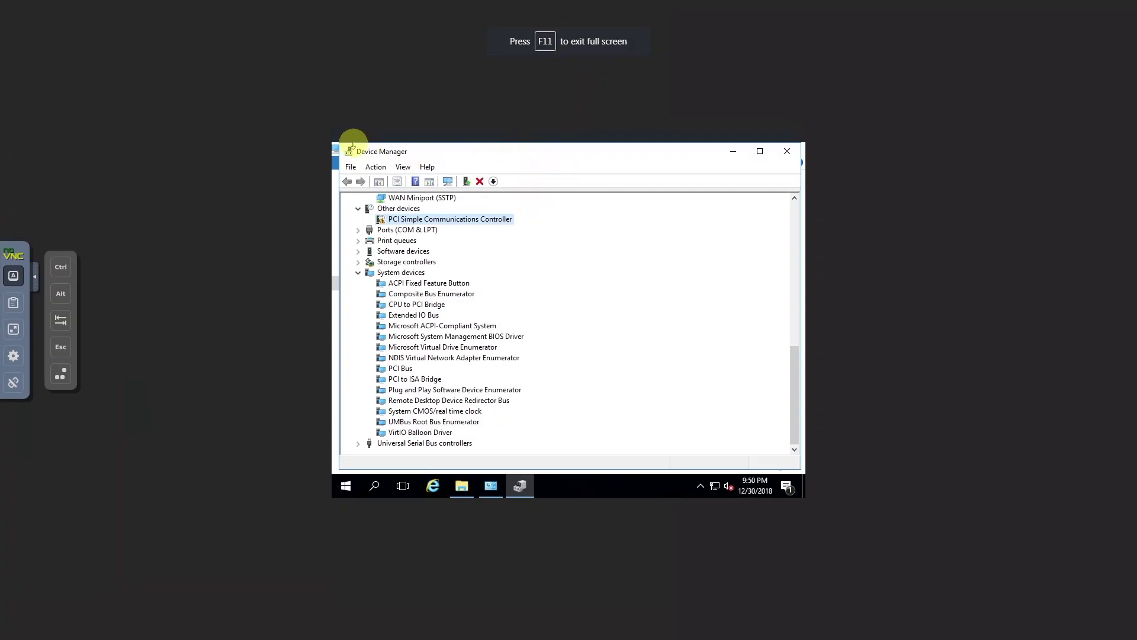
- In the VM's remote session, switch to File Explorer, view the driver folders on CD Drive (E:) virtio-win-0.1.1, and close the window
key(alt+Tab)
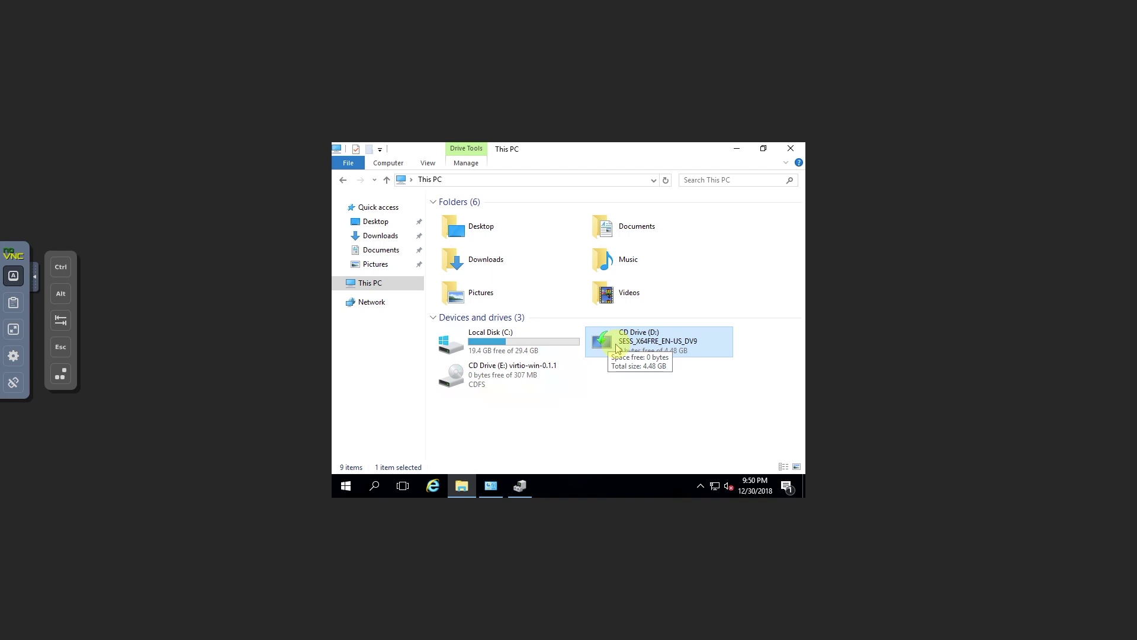
double_click(518, 384)
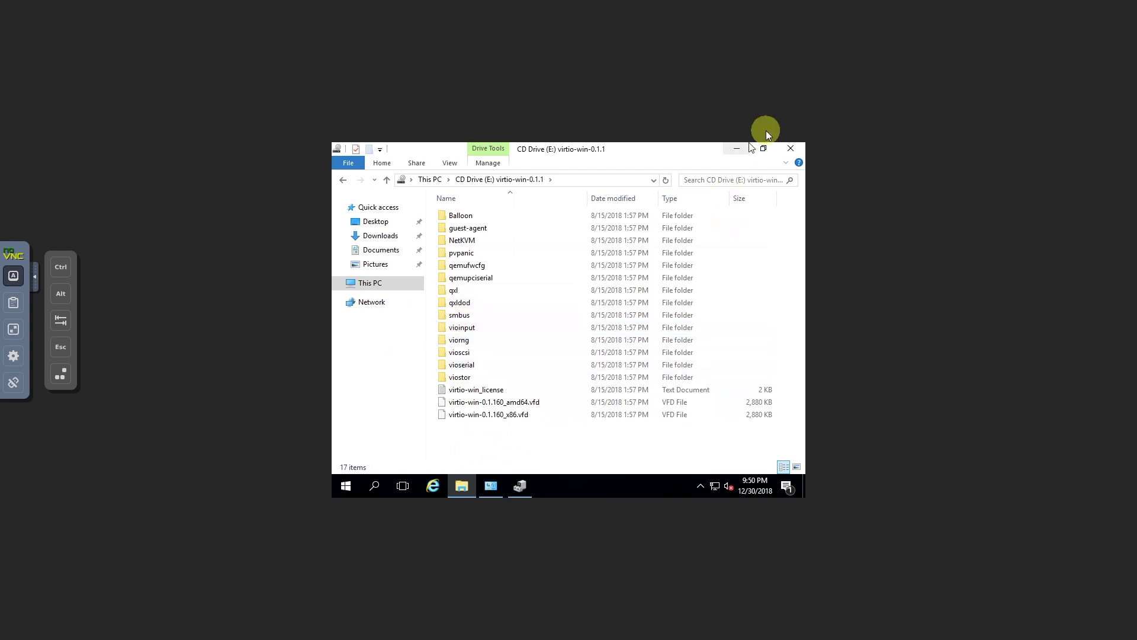
click(791, 149)
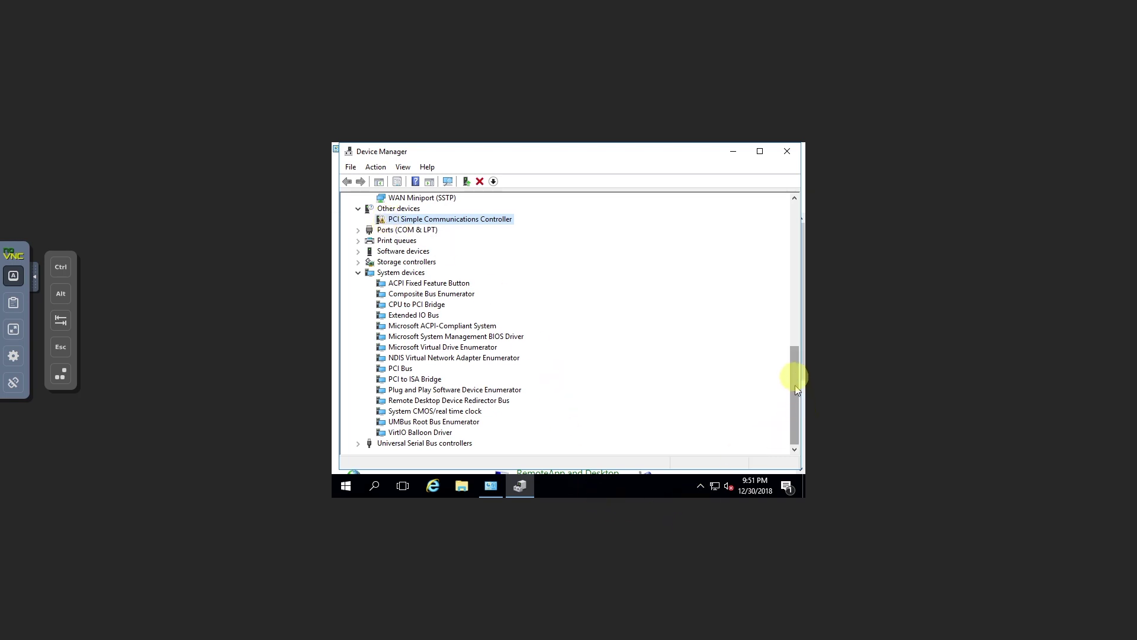
- Update the PCI Simple Communications Controller's driver by browsing to CD Drive (E:) virtio-win-0.1.1 with subfolders included, and close the wizard
scroll(794, 376, up, 3)
right_click(468, 327)
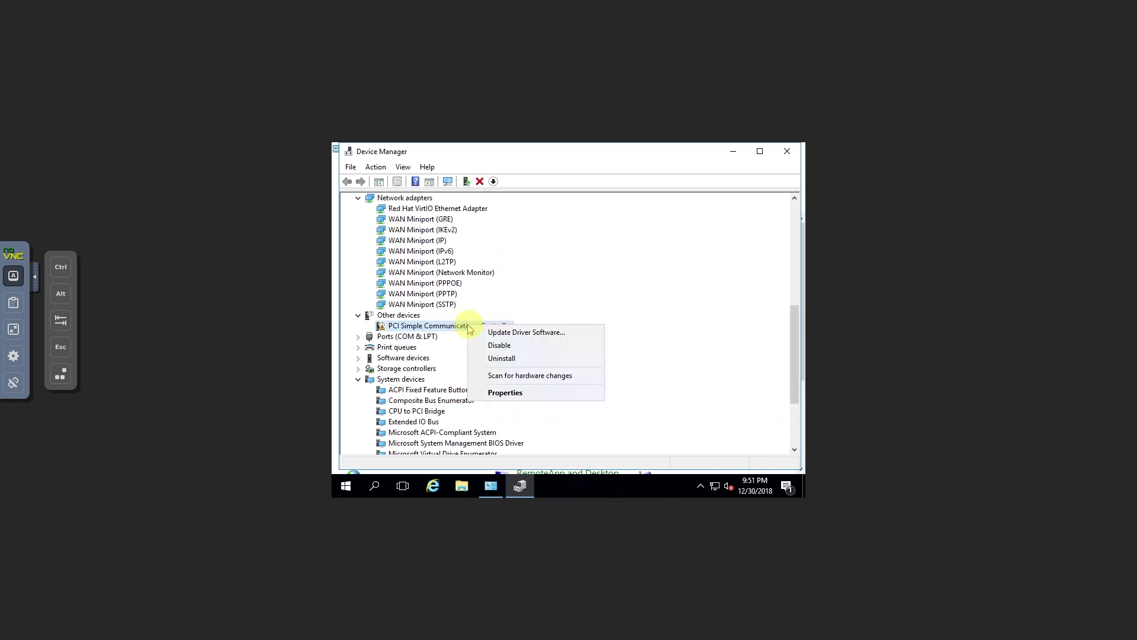
click(514, 333)
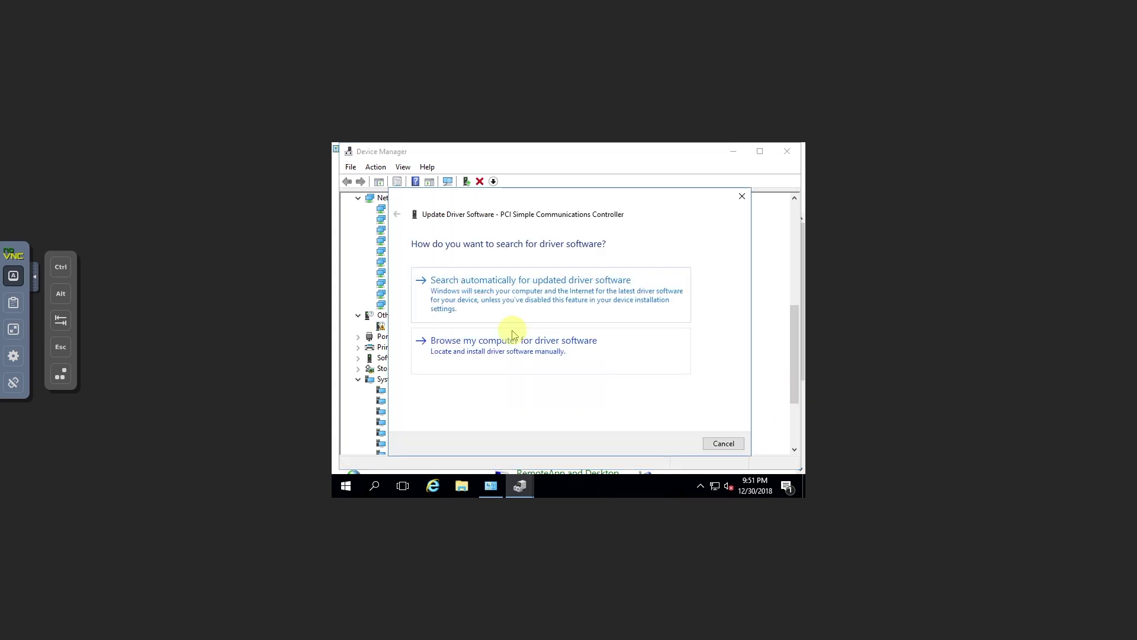
click(522, 354)
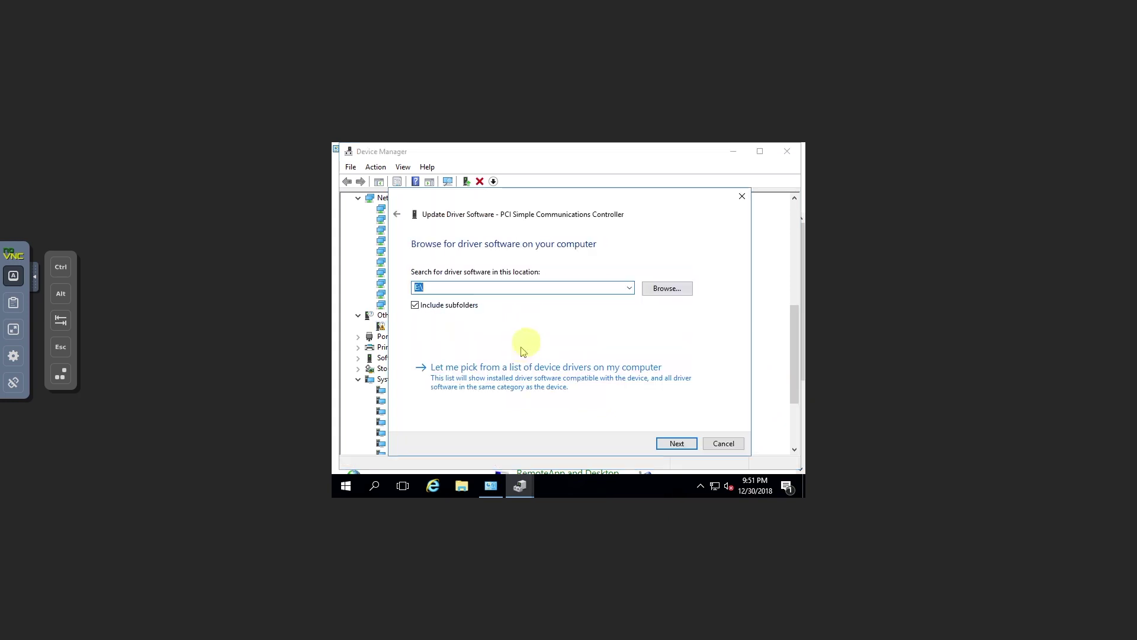
click(684, 292)
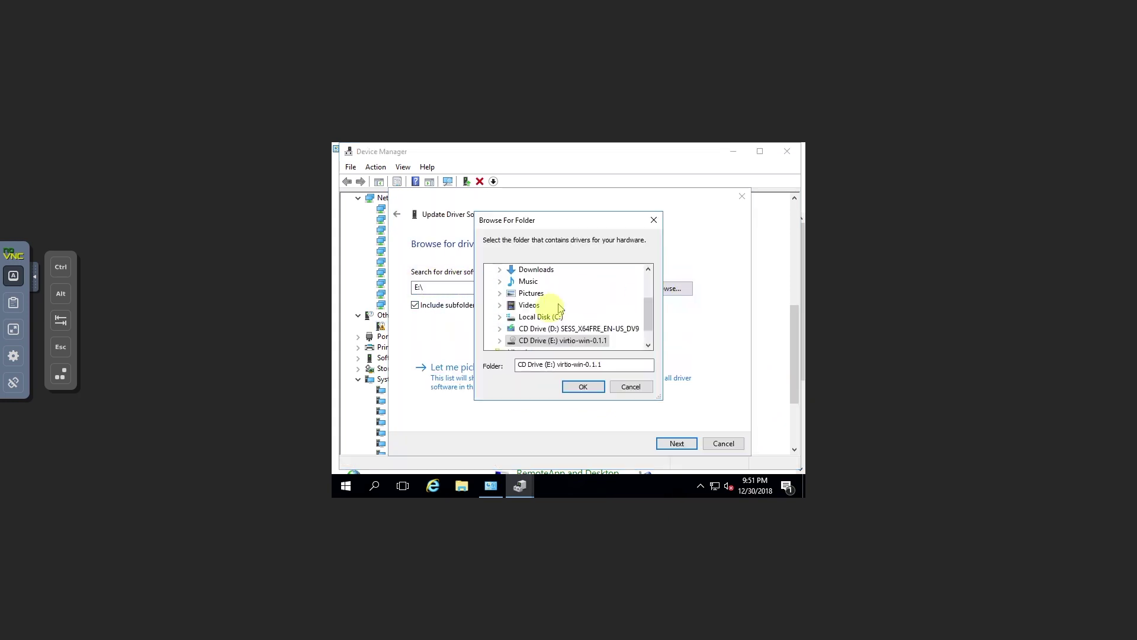
double_click(555, 343)
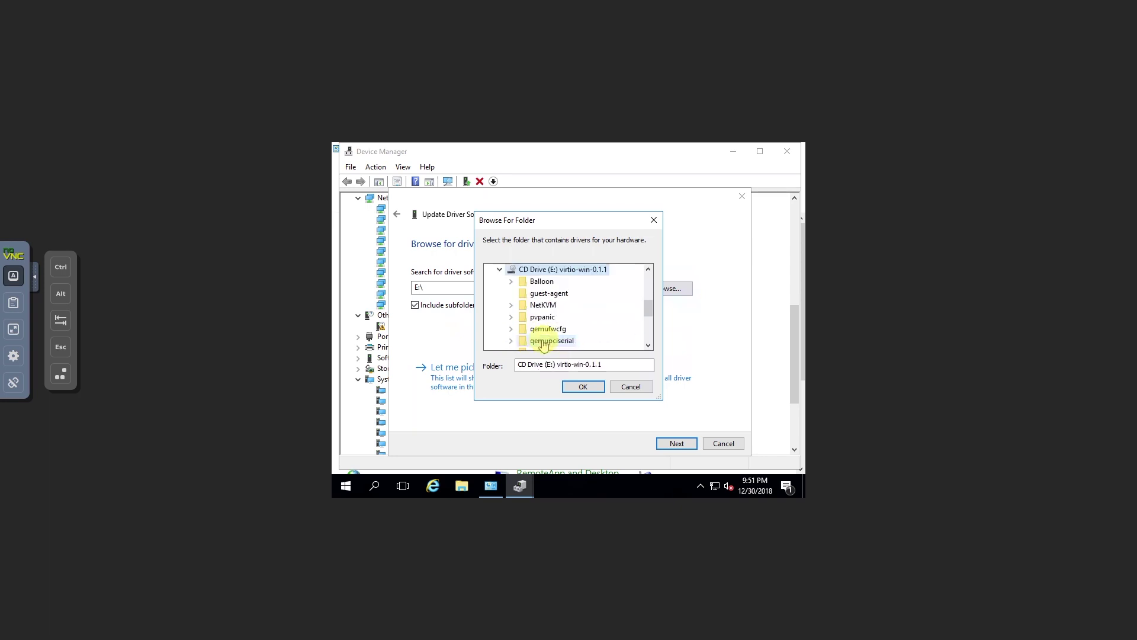
click(582, 388)
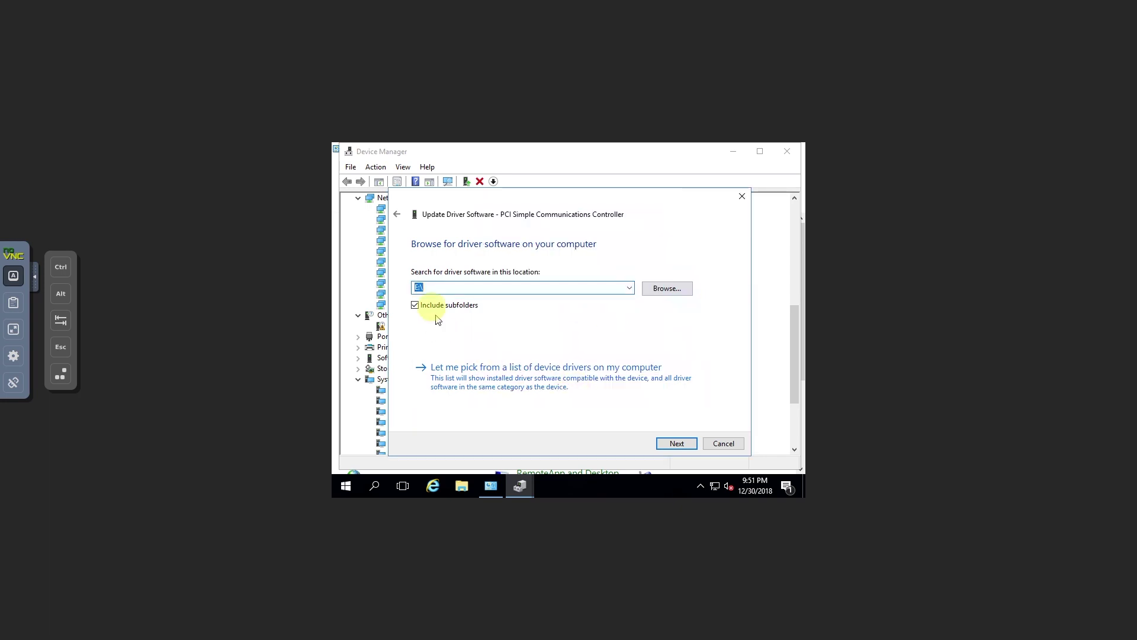
click(666, 440)
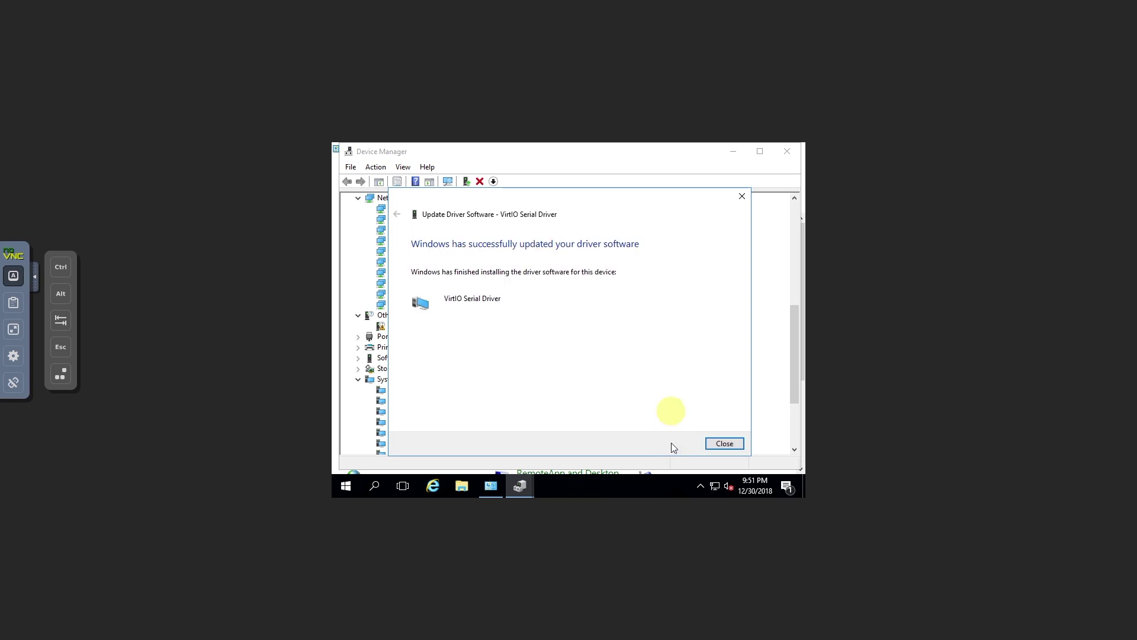
click(734, 445)
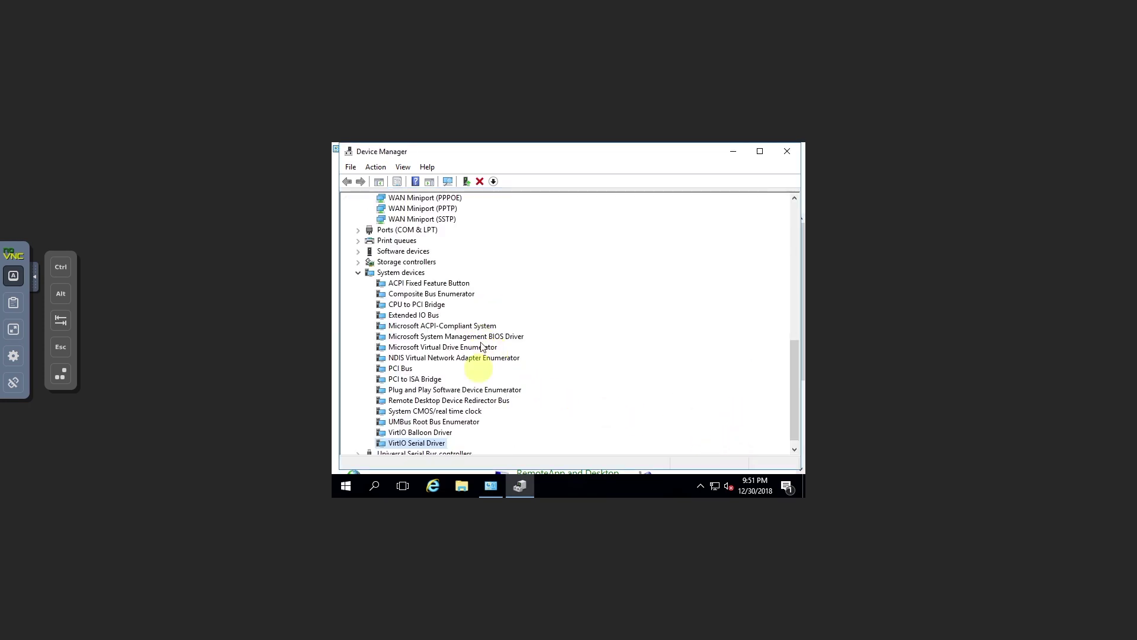
- Try to update the HID Button over Interrupt Driver by browsing the computer for driver software, and close the wizard
scroll(479, 382, up, 6)
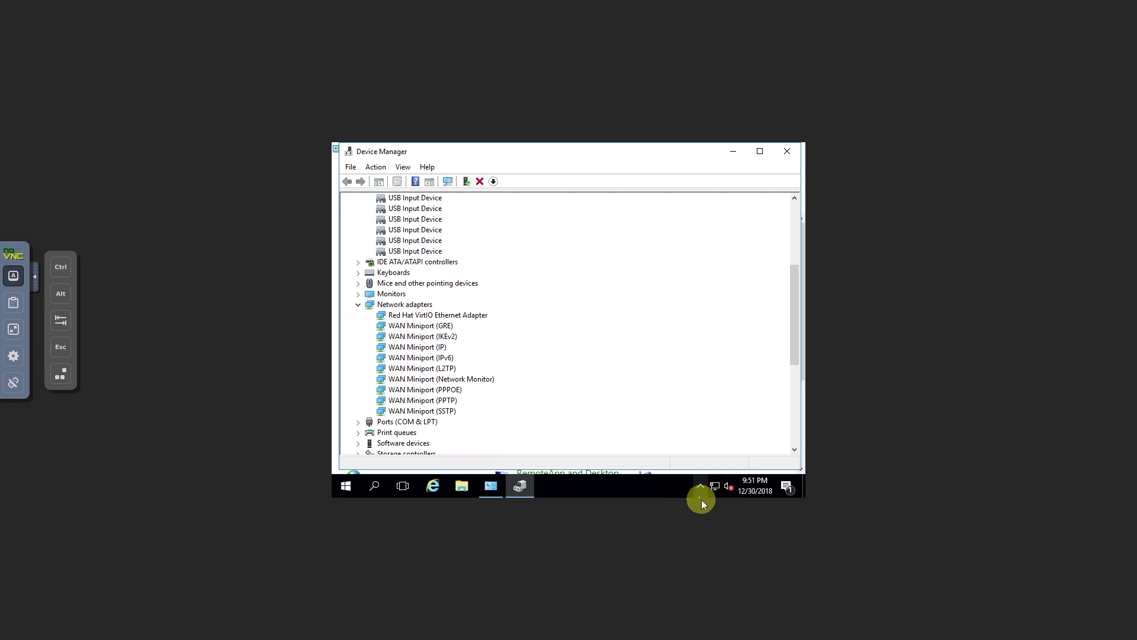
scroll(504, 361, up, 2)
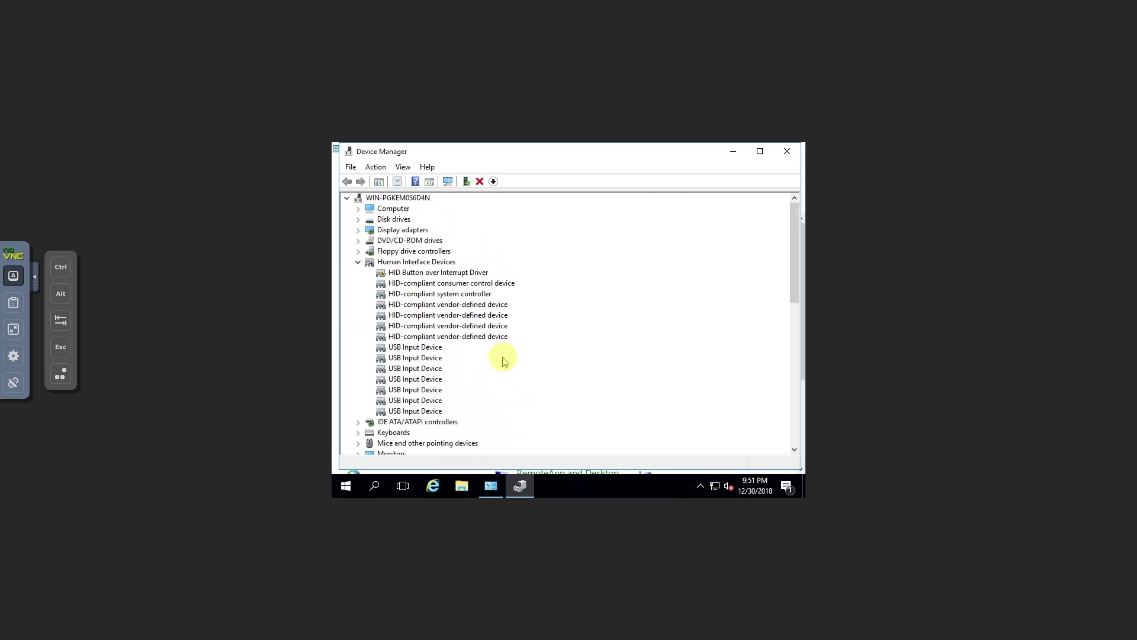
right_click(439, 273)
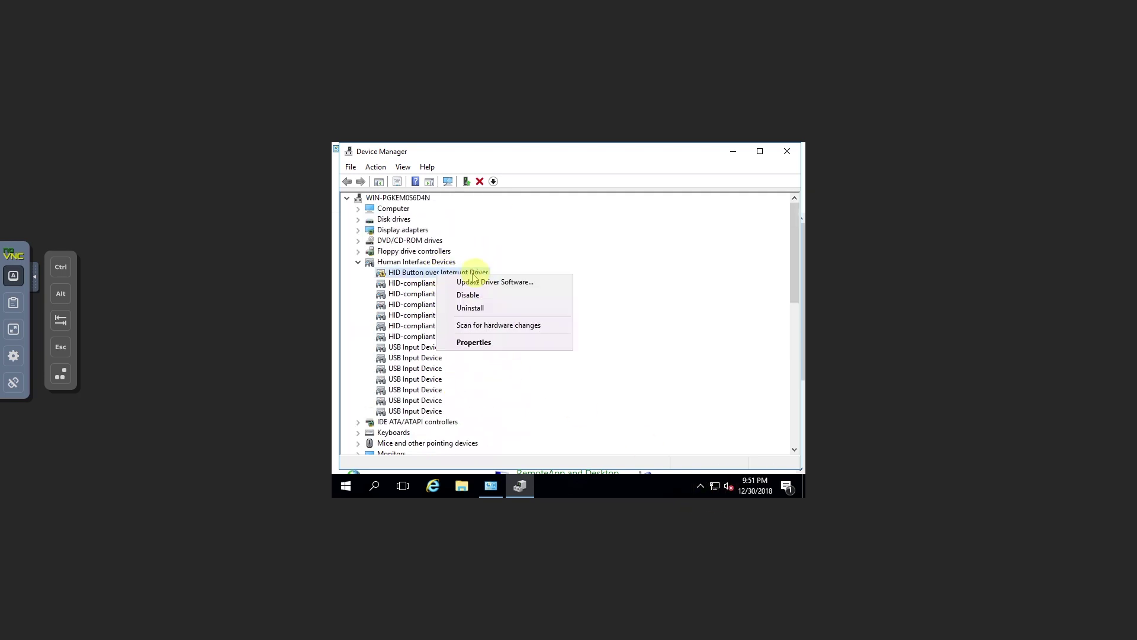
click(494, 282)
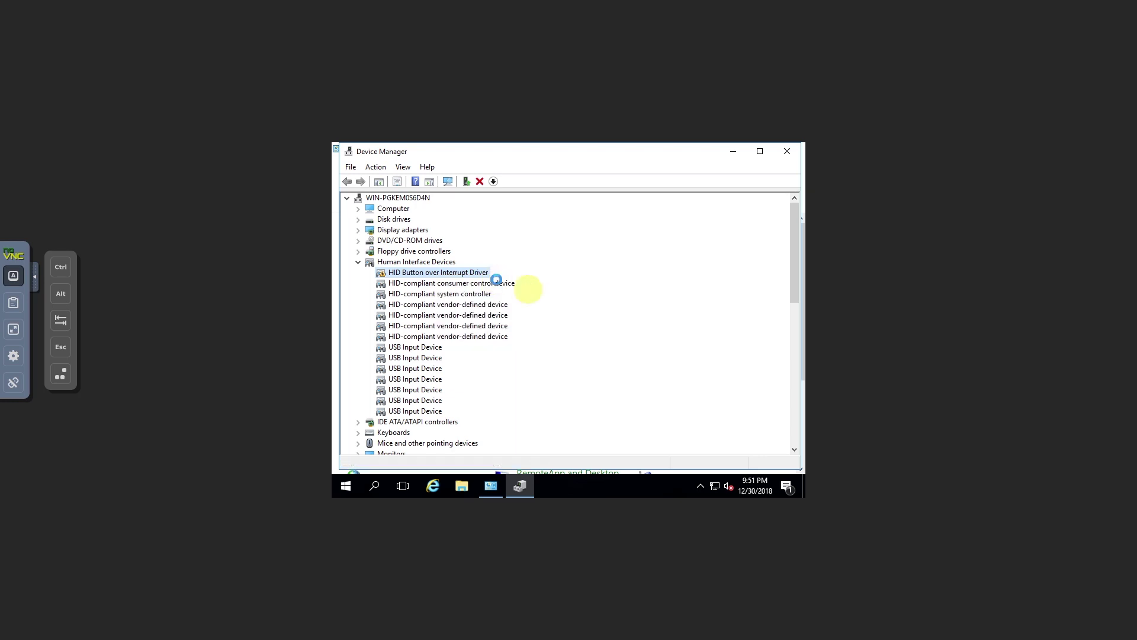
click(496, 340)
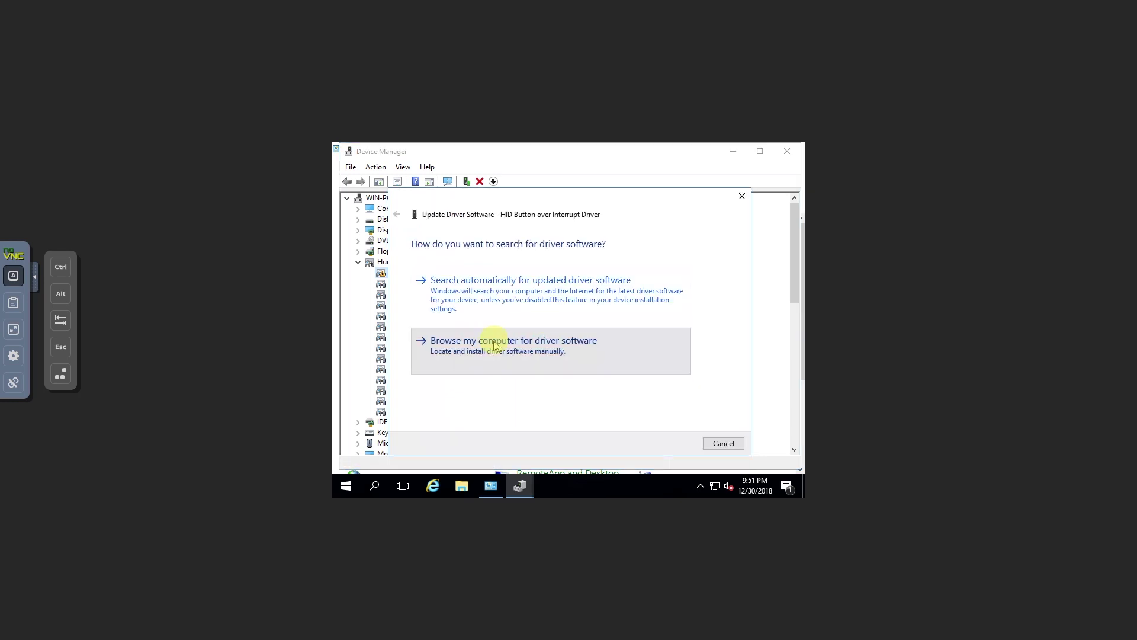
click(676, 442)
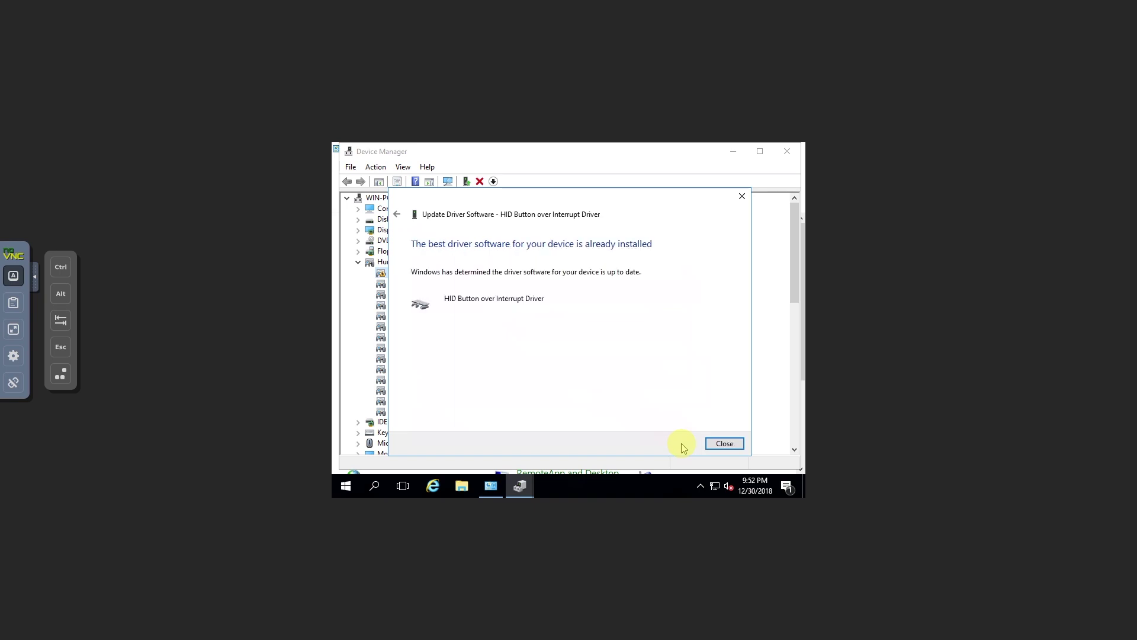
click(728, 444)
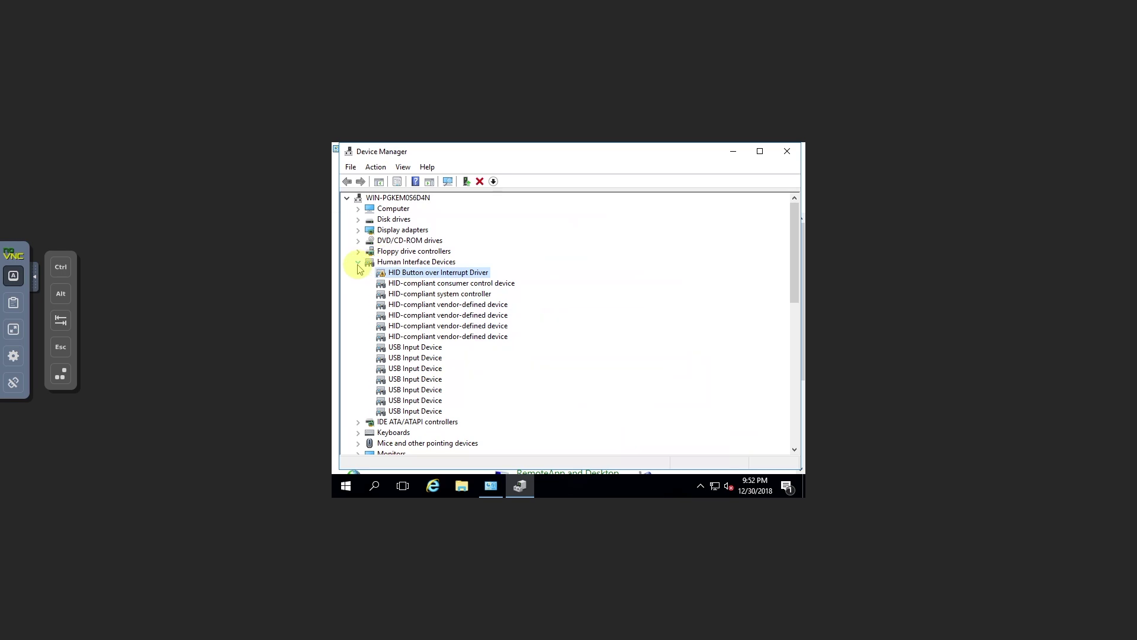
- Collapse the Human Interface Devices, System devices and Network adapters groups, and close Device Manager and the window behind it
double_click(381, 265)
scroll(425, 355, down, 3)
double_click(422, 377)
scroll(422, 376, down, 4)
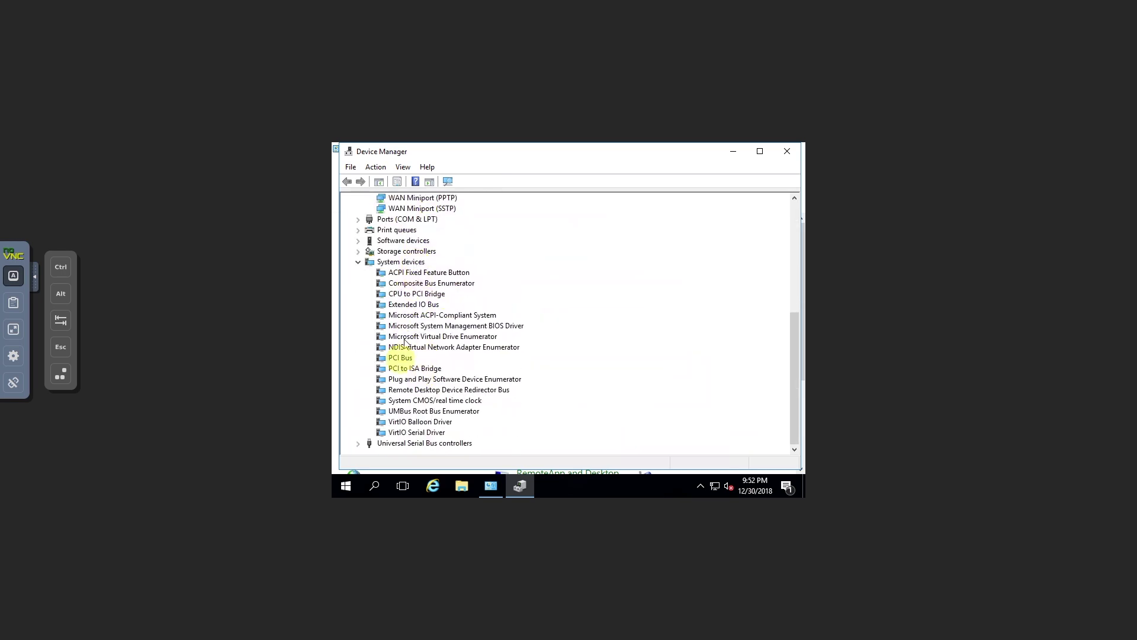
click(358, 264)
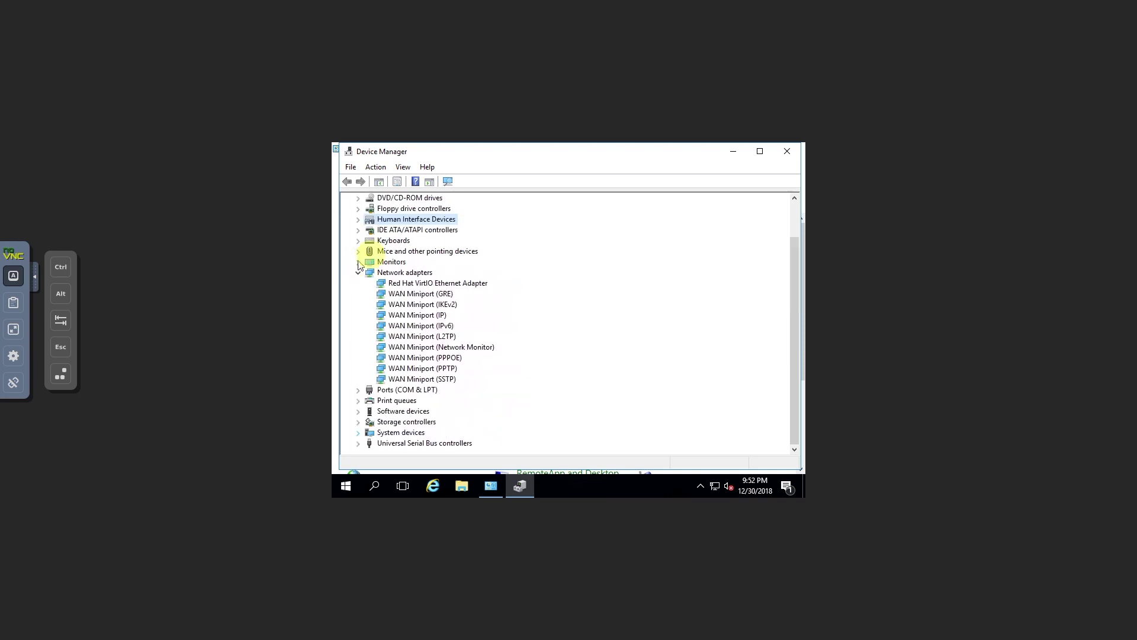
scroll(368, 278, up, 1)
click(359, 304)
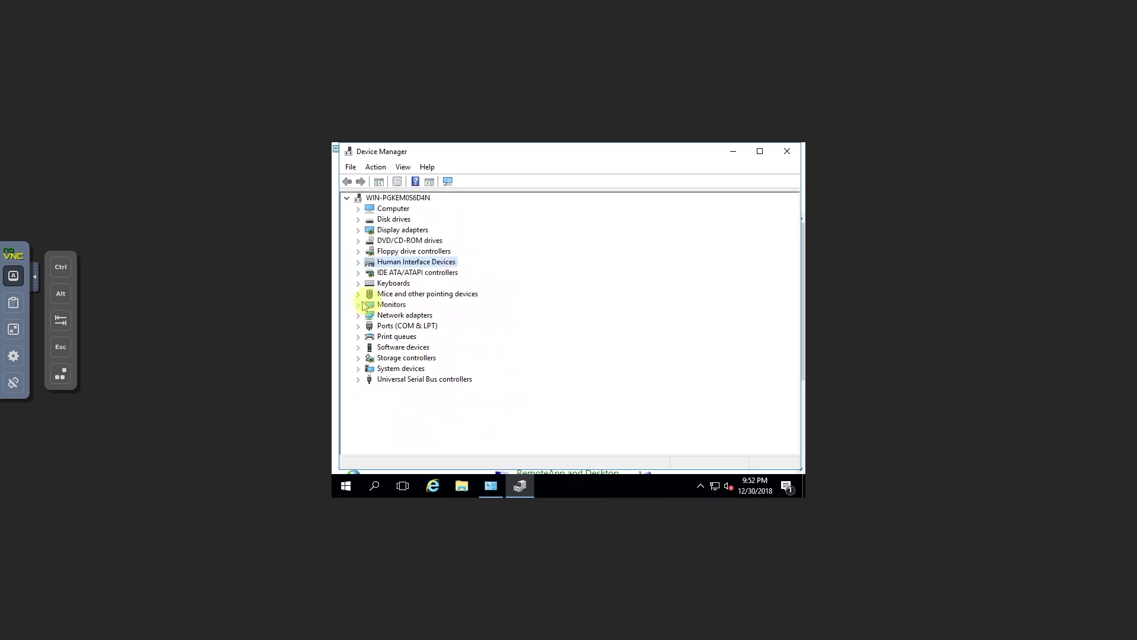
click(786, 152)
click(787, 151)
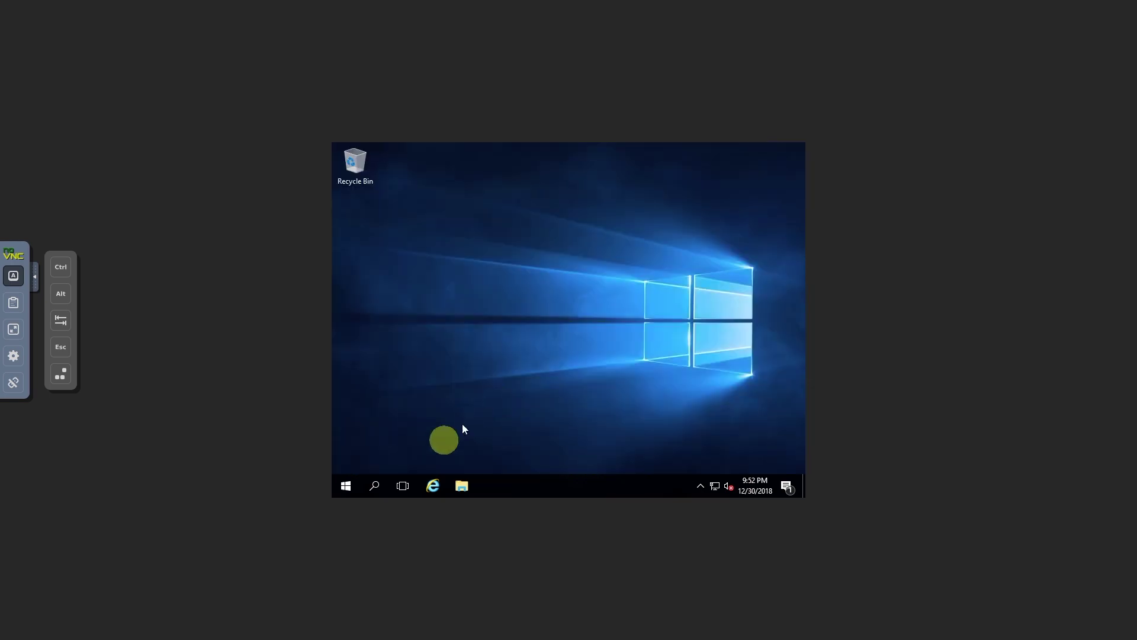
- Shut down Windows Server 2016, giving Other (Planned) as the reason
click(347, 487)
click(347, 462)
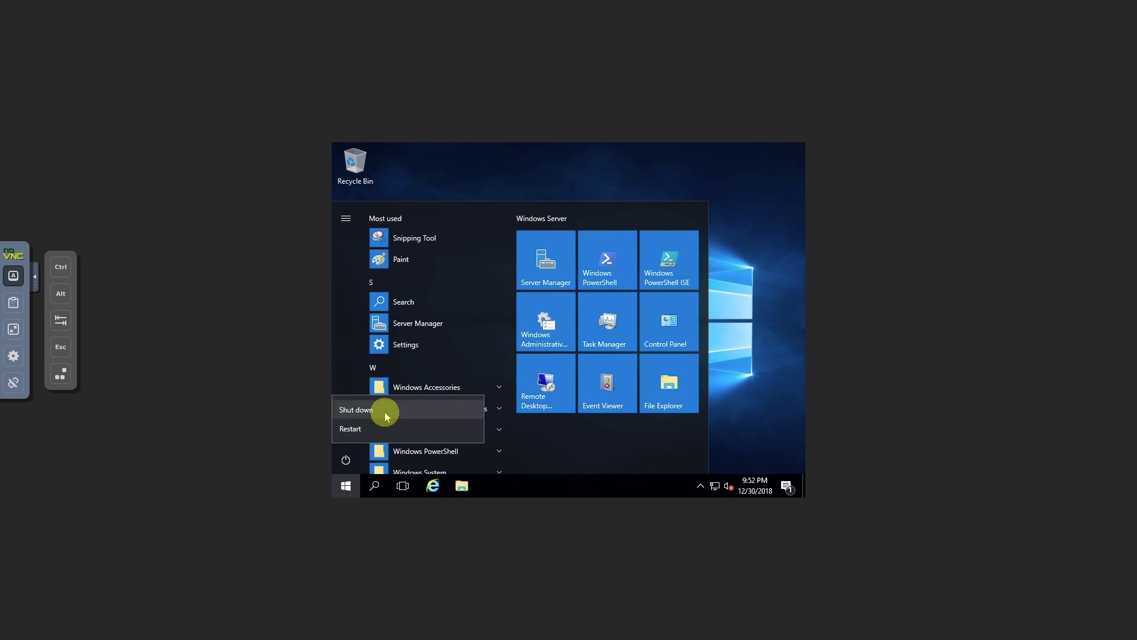
click(359, 416)
click(395, 399)
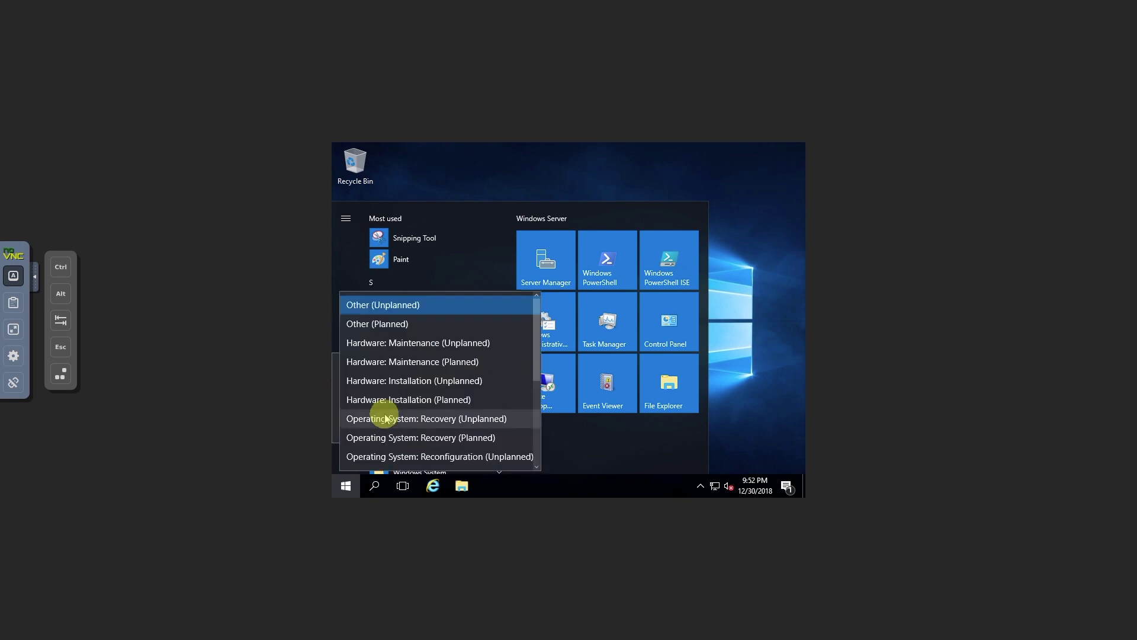
click(391, 324)
click(511, 433)
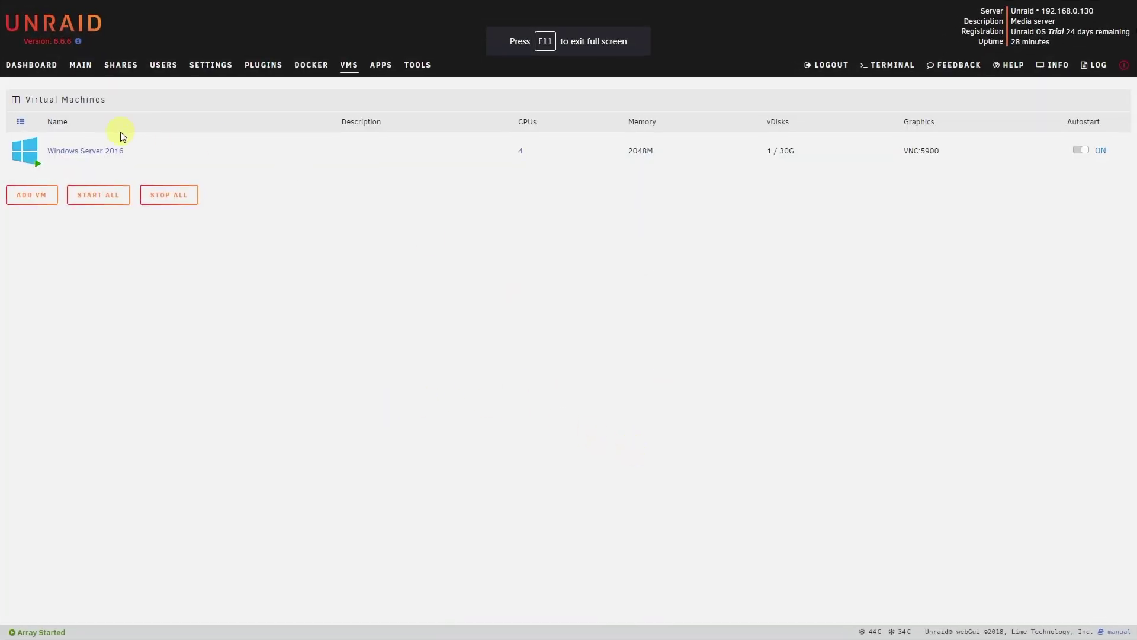
- In Unraid, edit the Windows Server 2016 VM, set its graphics card to ASPEED Technology ASPEED Graphics Family (08:00.0), and apply the update
click(36, 166)
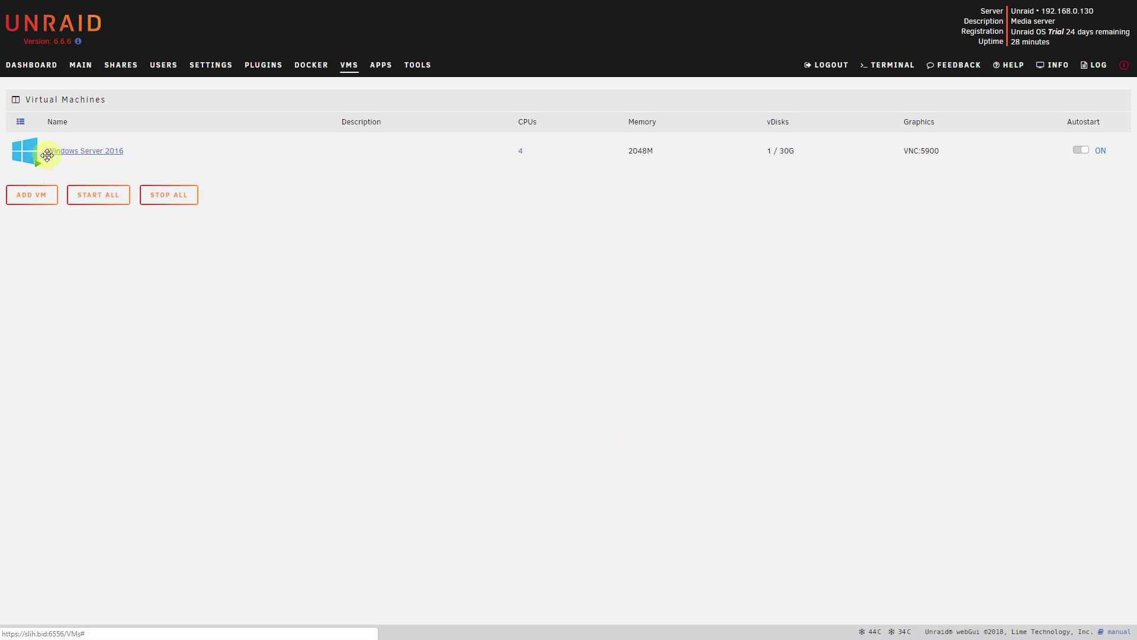
click(36, 164)
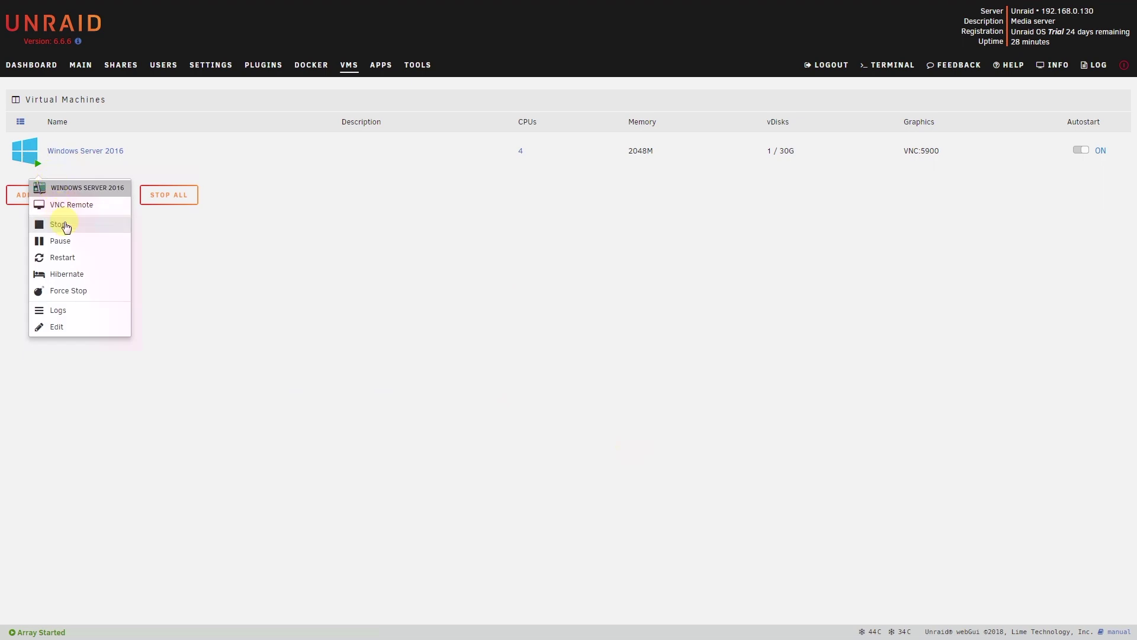
click(57, 326)
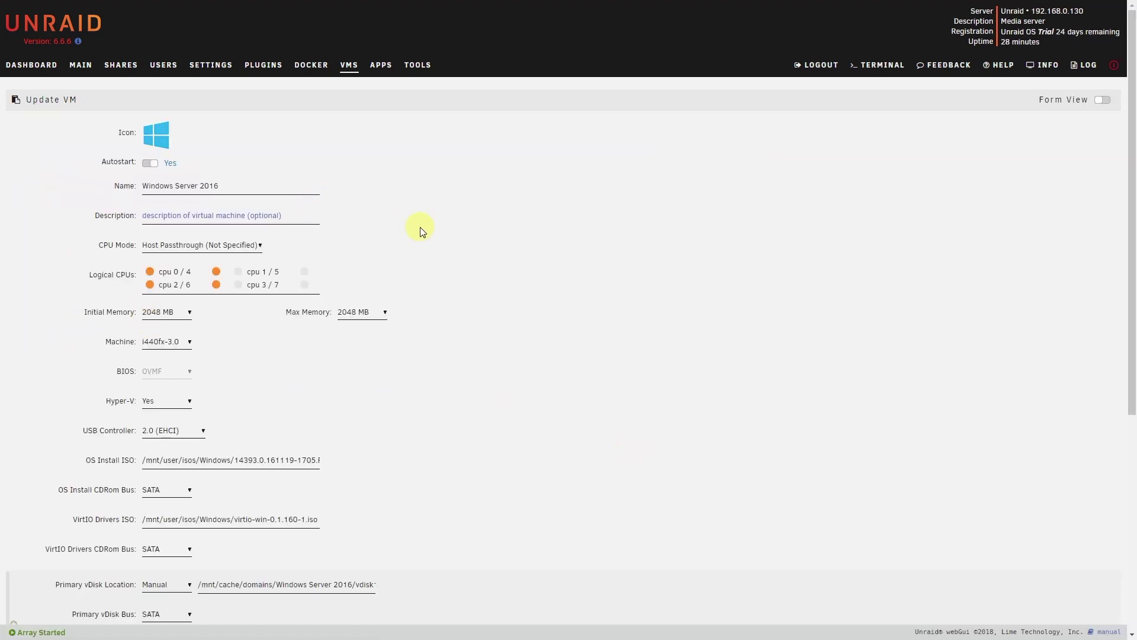
scroll(477, 528, down, 4)
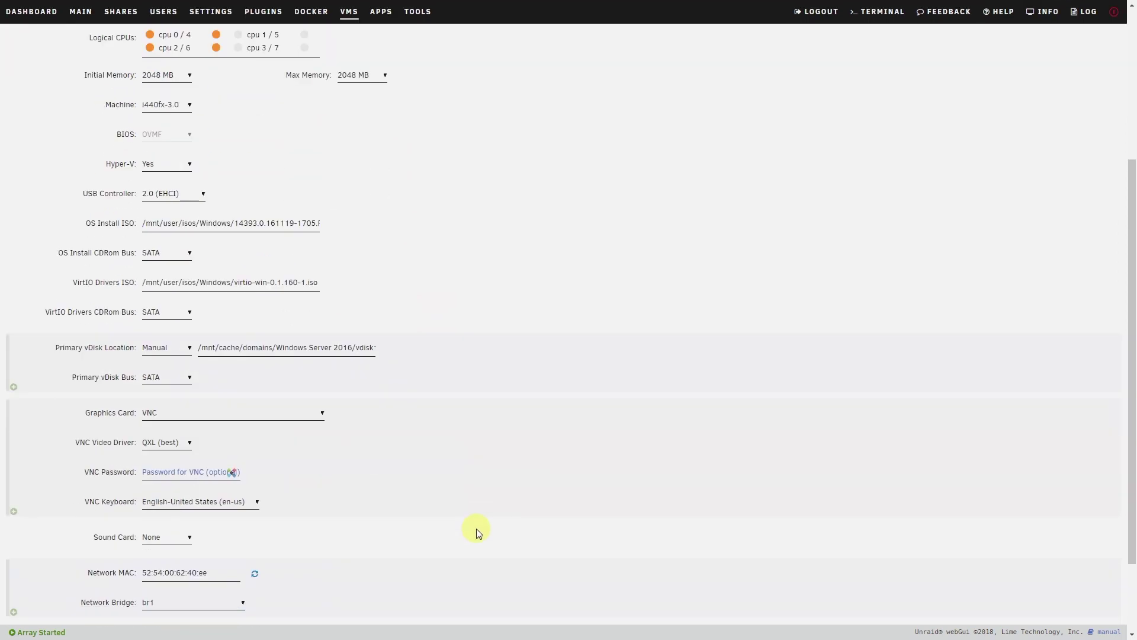
click(174, 418)
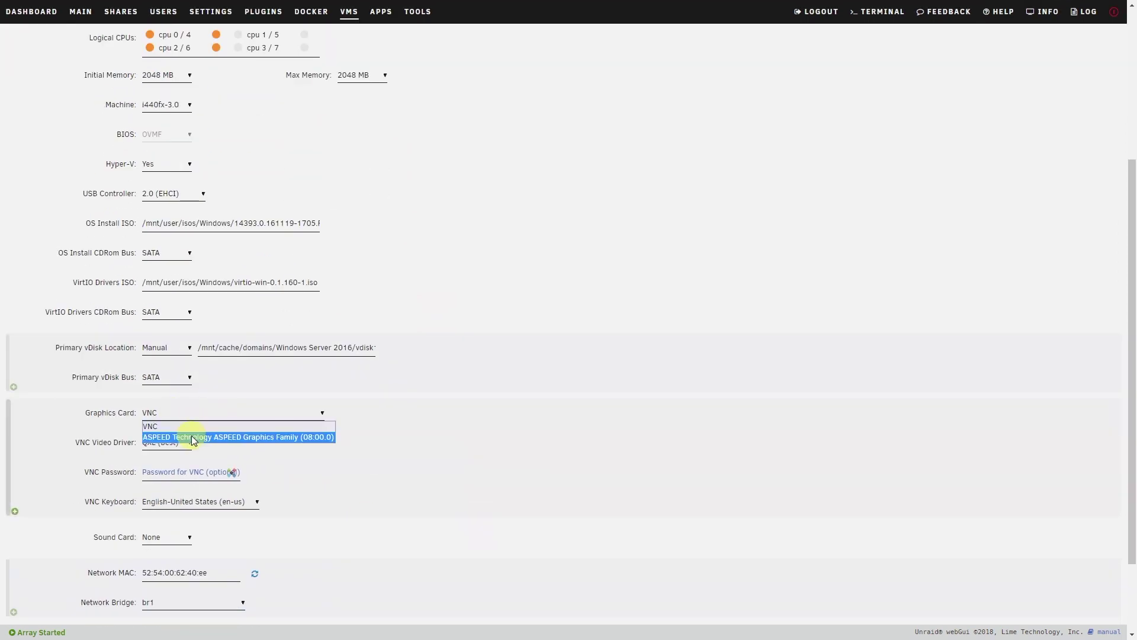
click(191, 436)
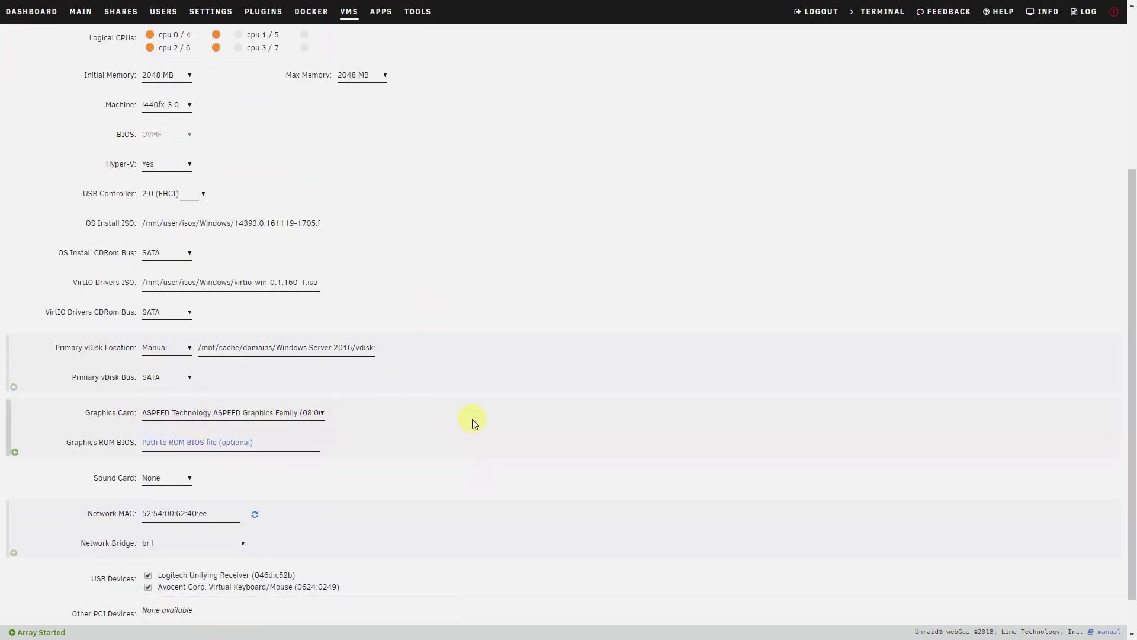
scroll(472, 421, down, 1)
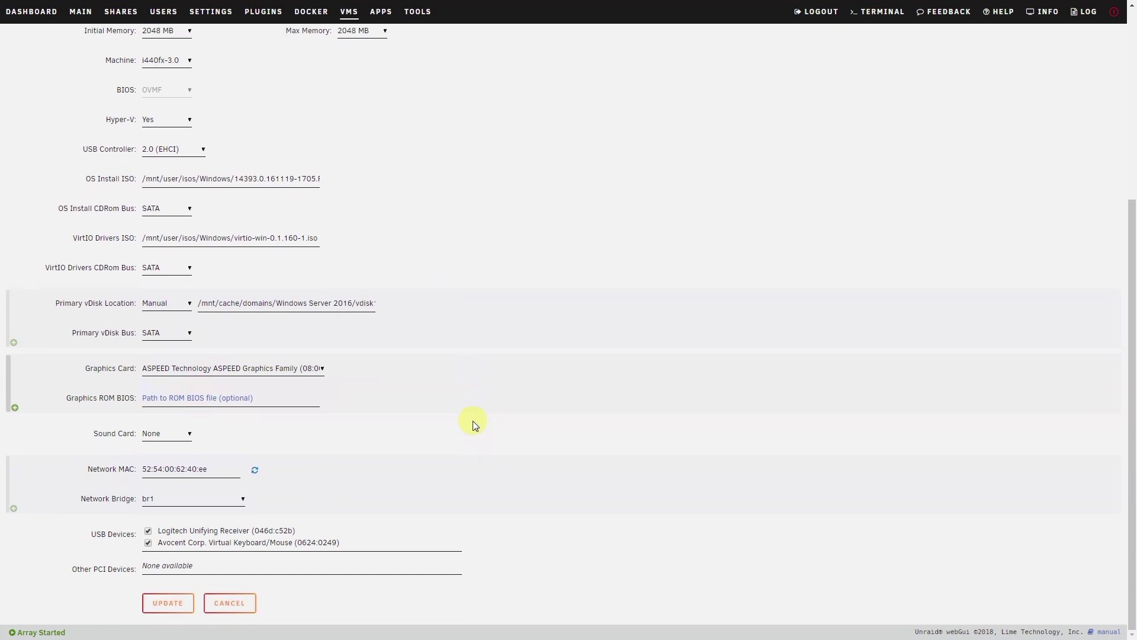
click(182, 601)
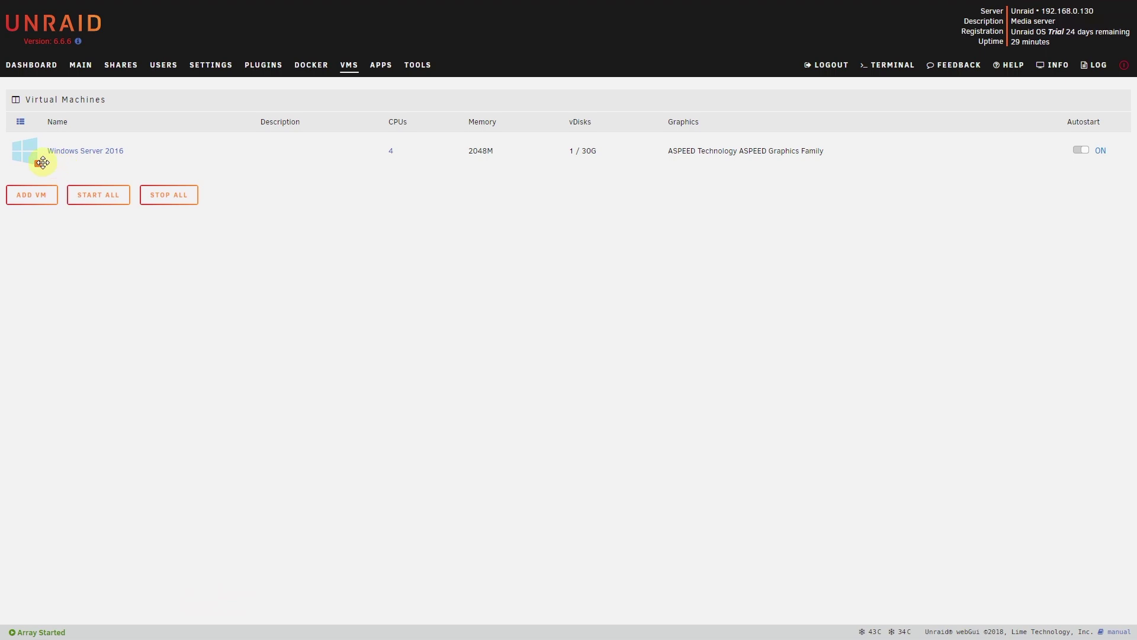
- Start the Windows Server 2016 VM, repeating the start command if the VM is still stopped
click(39, 171)
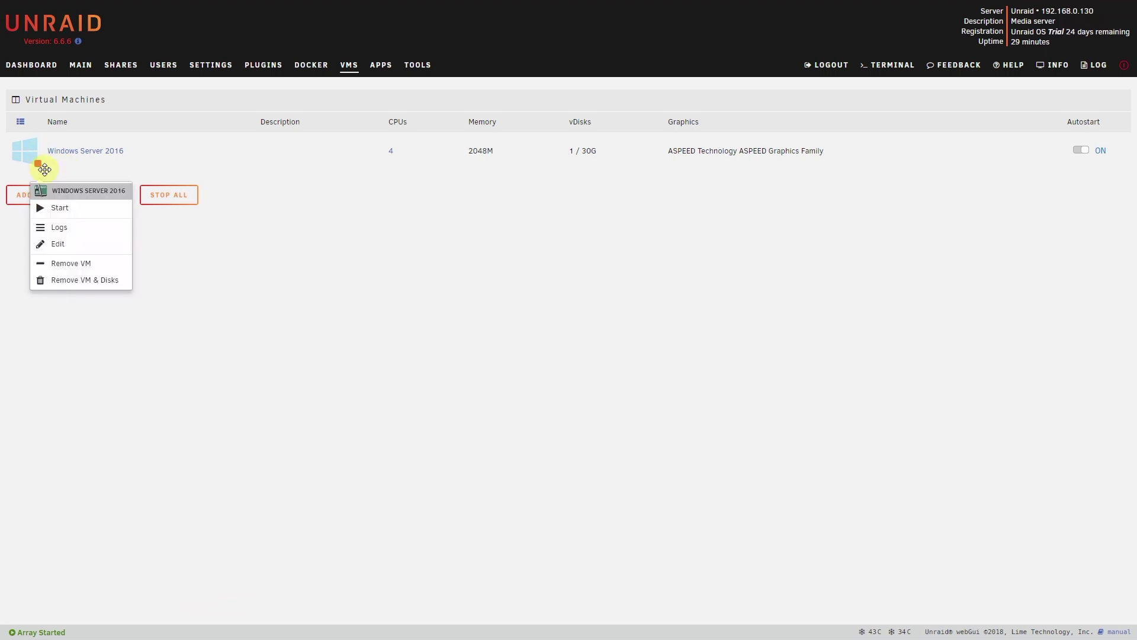
click(45, 206)
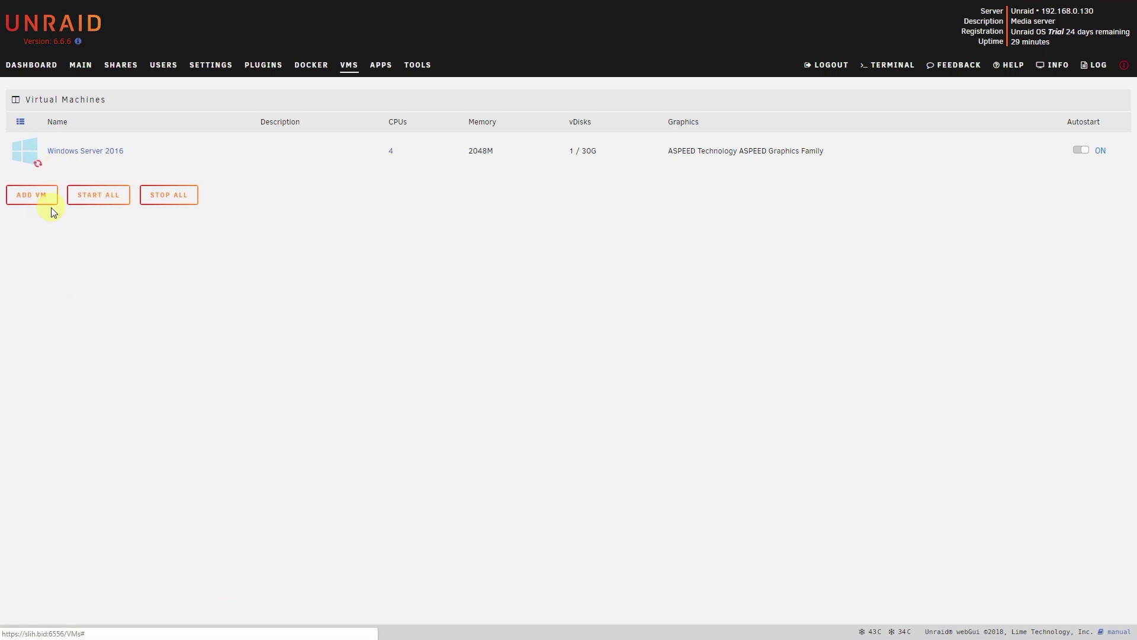
click(38, 168)
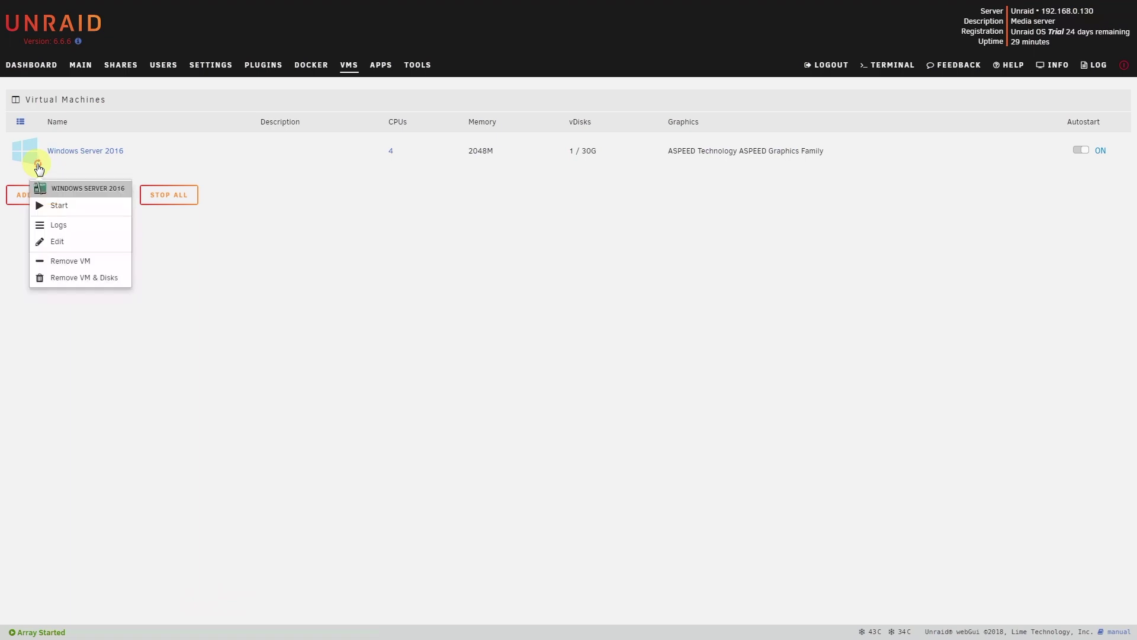
click(92, 206)
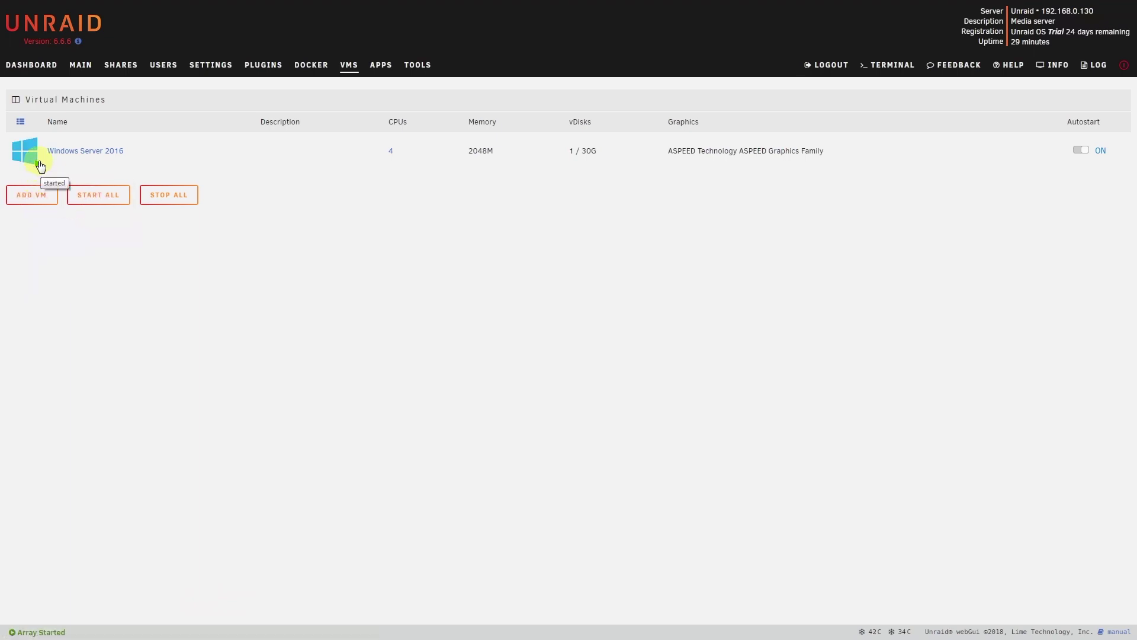